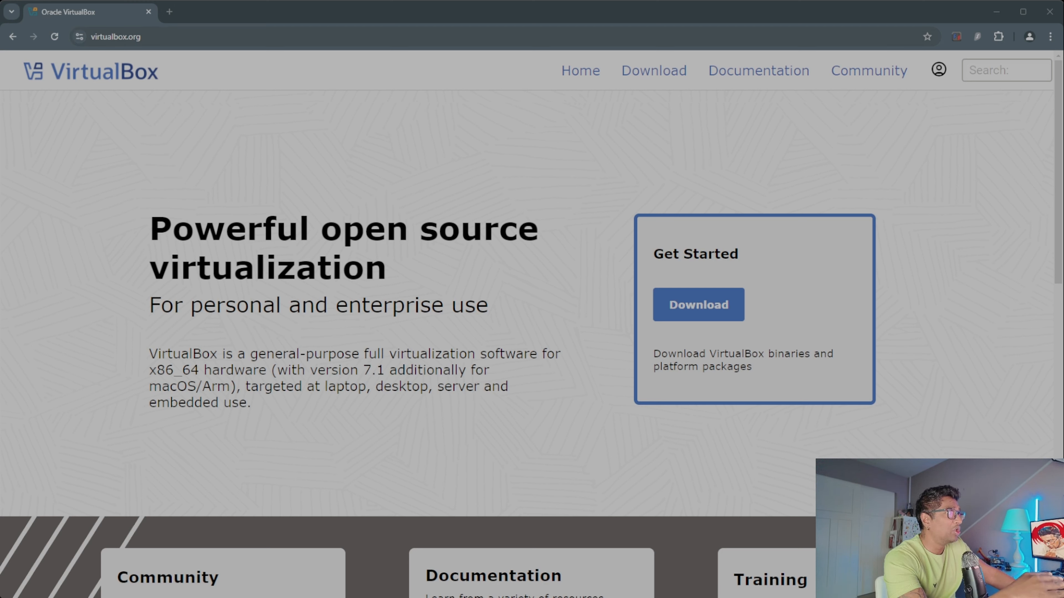
Examine the VirtualBox home page, from its web address and introduction to the community and recent releases sections
{"action": "left_click", "coordinate": [159, 37]}
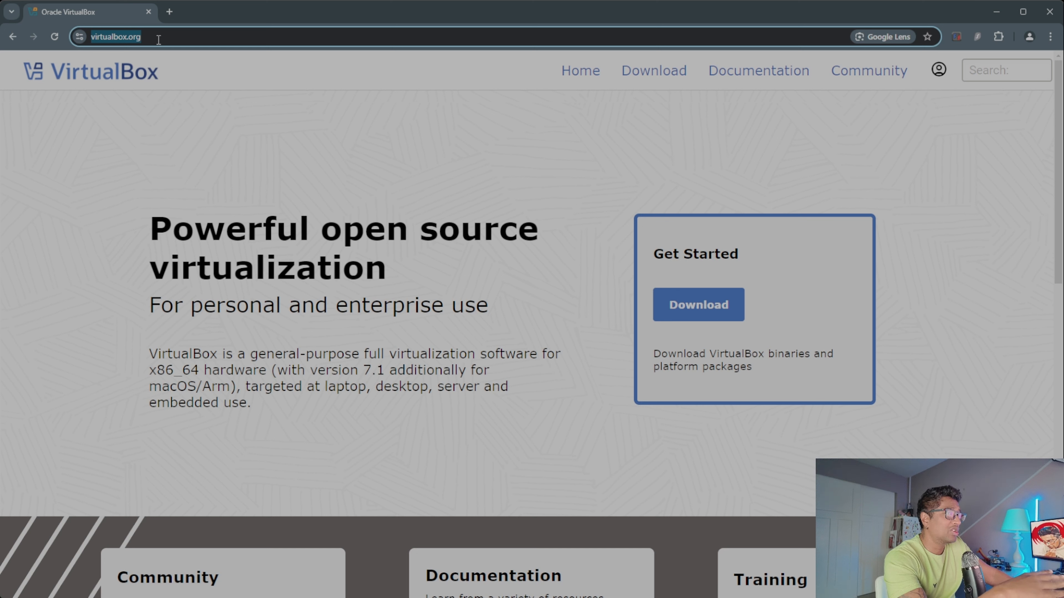
{"action": "left_click", "coordinate": [159, 37]}
{"action": "left_click_drag", "start_coordinate": [204, 35], "coordinate": [43, 26]}
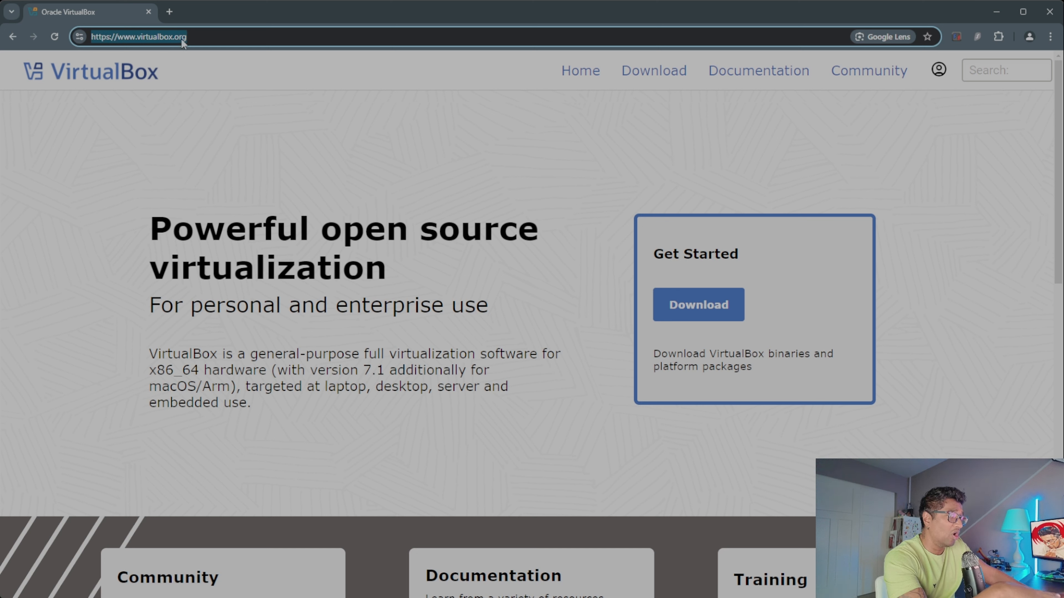
{"action": "left_click", "coordinate": [243, 166]}
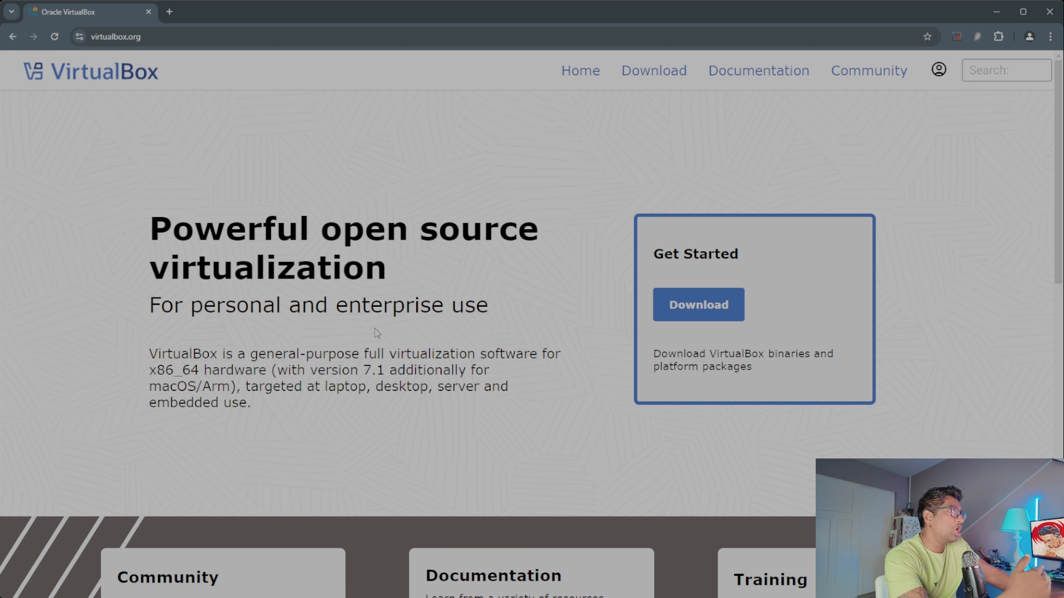
{"action": "scroll", "coordinate": [509, 369], "scroll_direction": "down", "scroll_amount": 5}
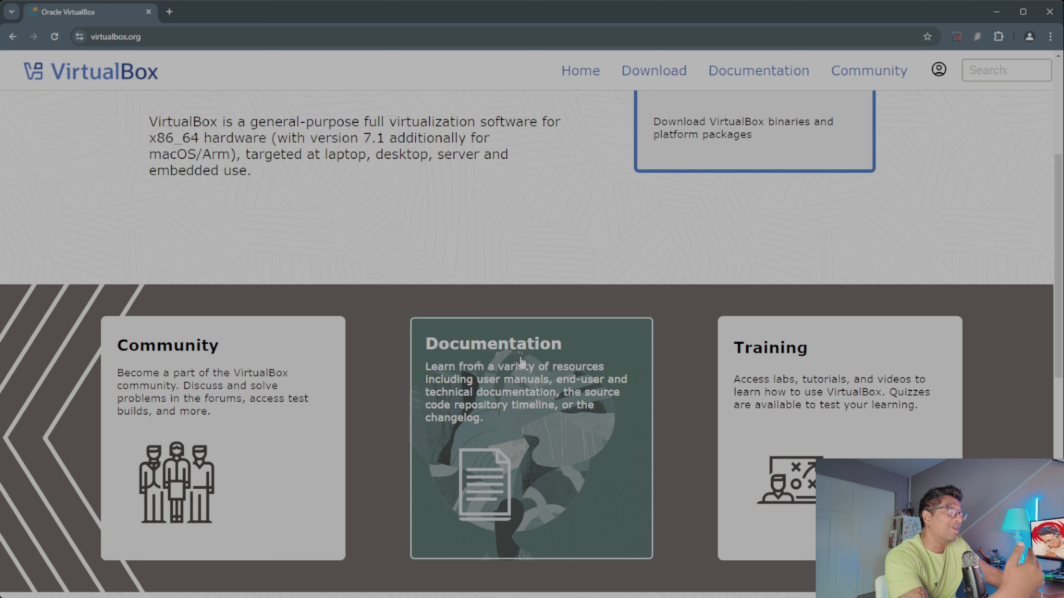
{"action": "scroll", "coordinate": [520, 362], "scroll_direction": "down", "scroll_amount": 3}
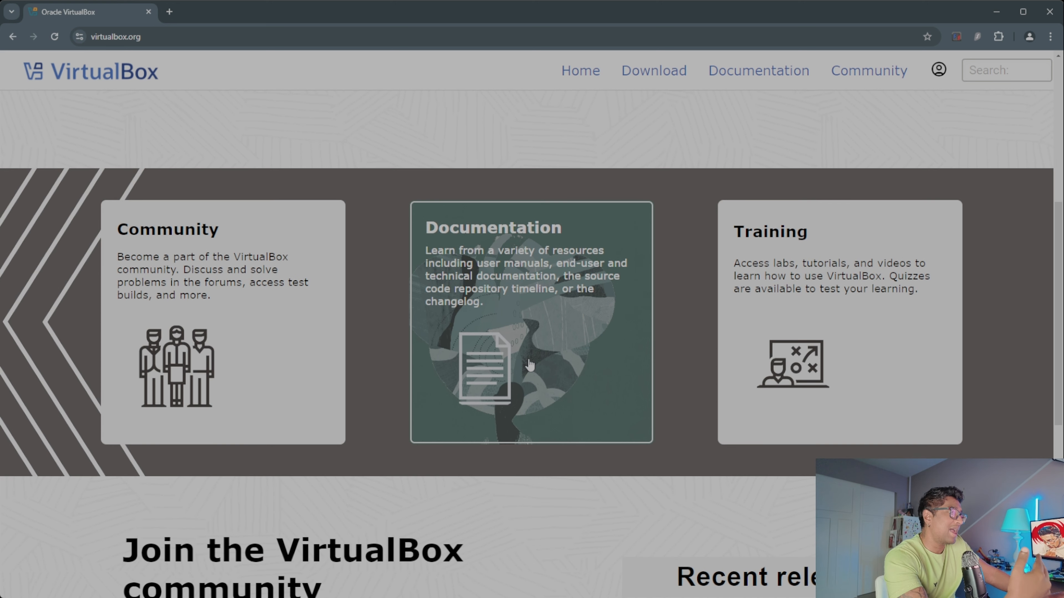
{"action": "scroll", "coordinate": [584, 391], "scroll_direction": "down", "scroll_amount": 4}
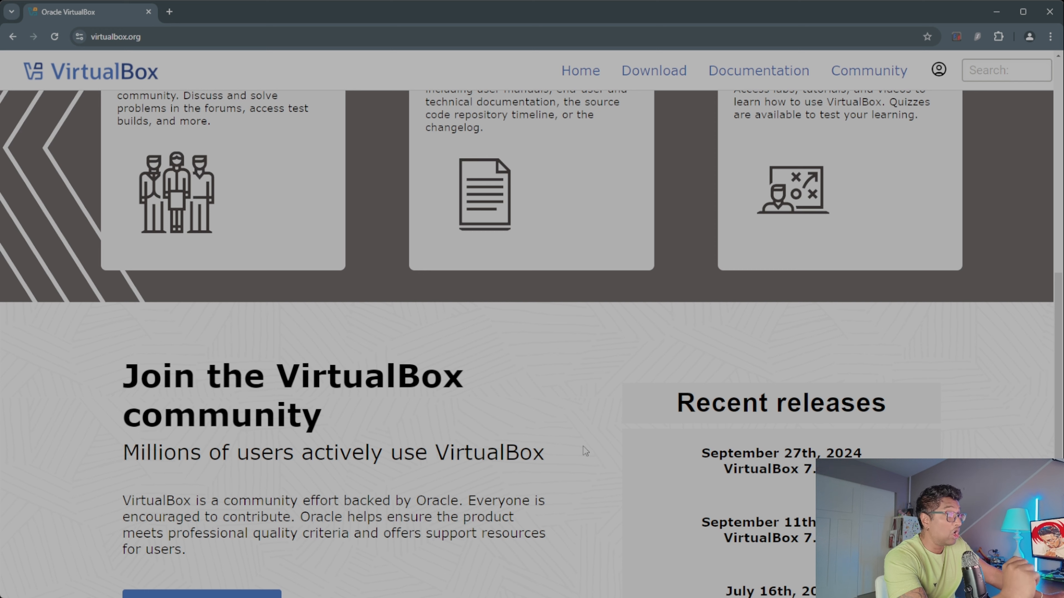
{"action": "scroll", "coordinate": [585, 451], "scroll_direction": "up", "scroll_amount": 12}
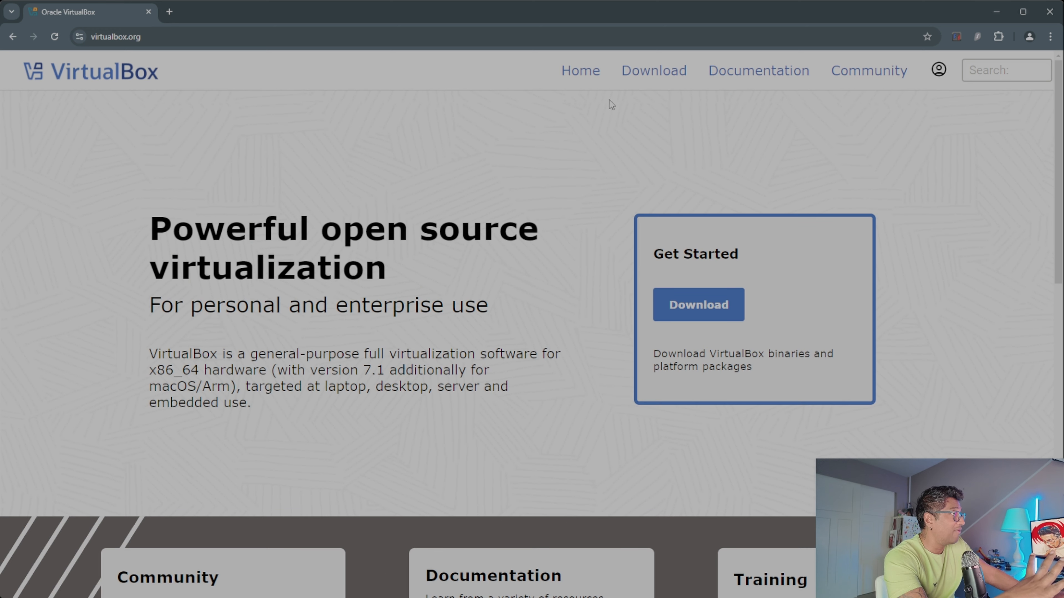
Download the VirtualBox 7.1.2 platform package for Windows hosts from the site's download page and look over the Extension Pack license
{"action": "left_click", "coordinate": [655, 74]}
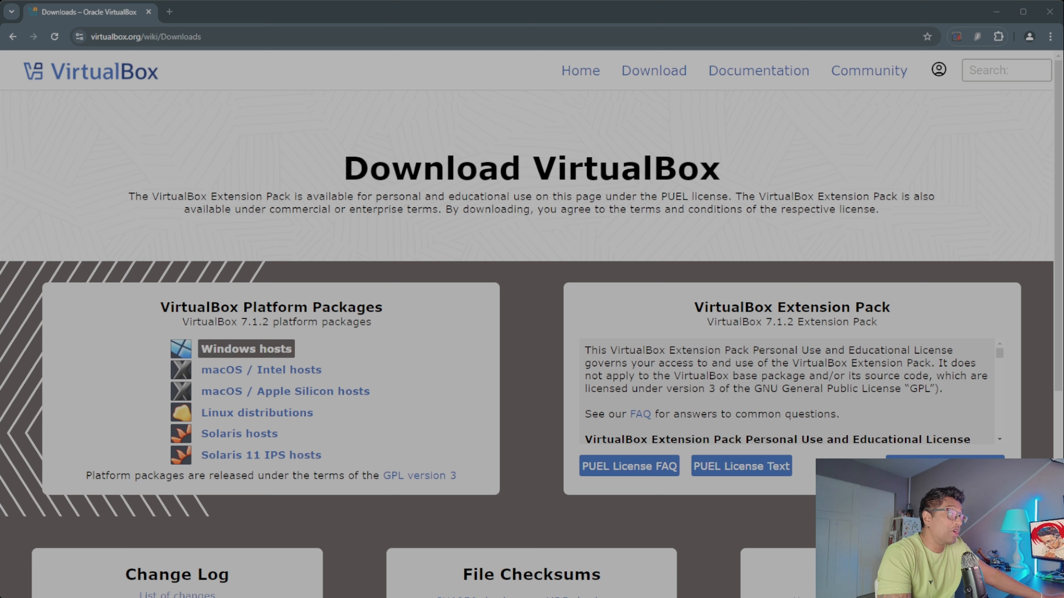
{"action": "left_click", "coordinate": [272, 351]}
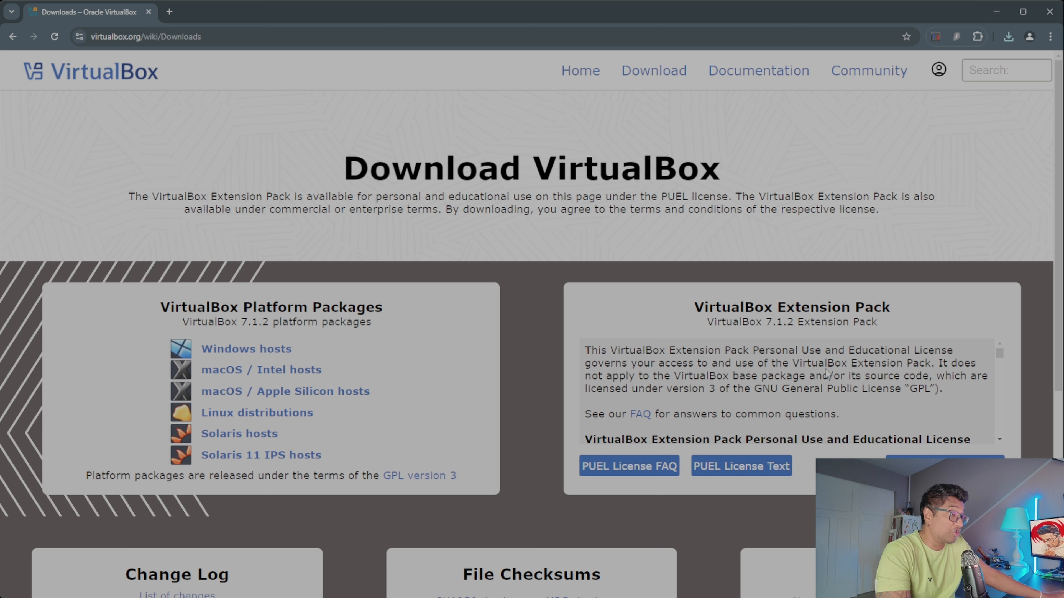
{"action": "left_click_drag", "start_coordinate": [999, 357], "coordinate": [991, 314]}
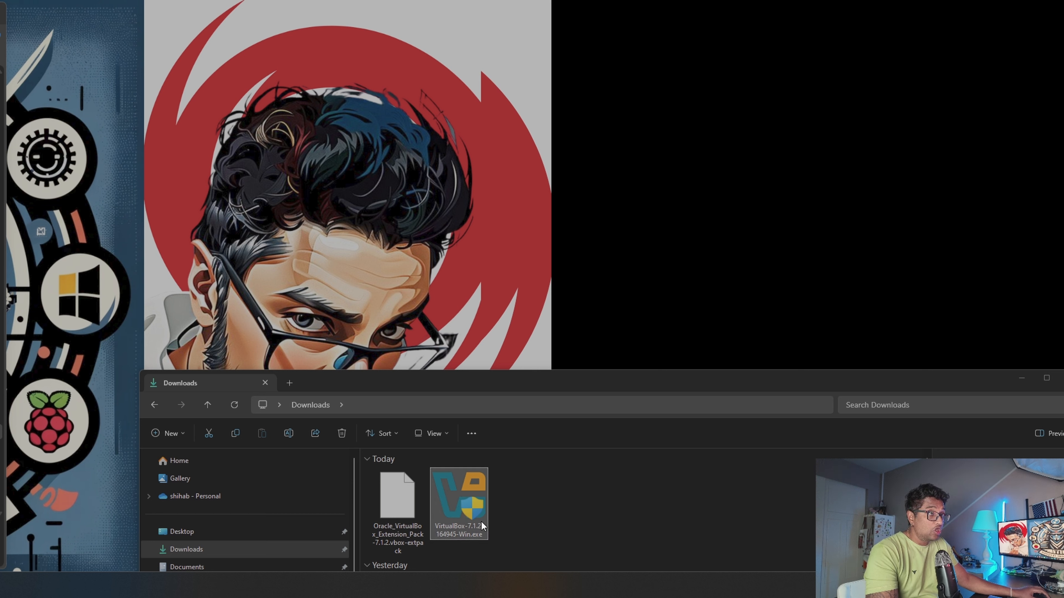
Launch the VirtualBox-7.1.2-164945-Win.exe installer from the Downloads folder and move its setup window above the folder window
{"action": "double_click", "coordinate": [470, 522]}
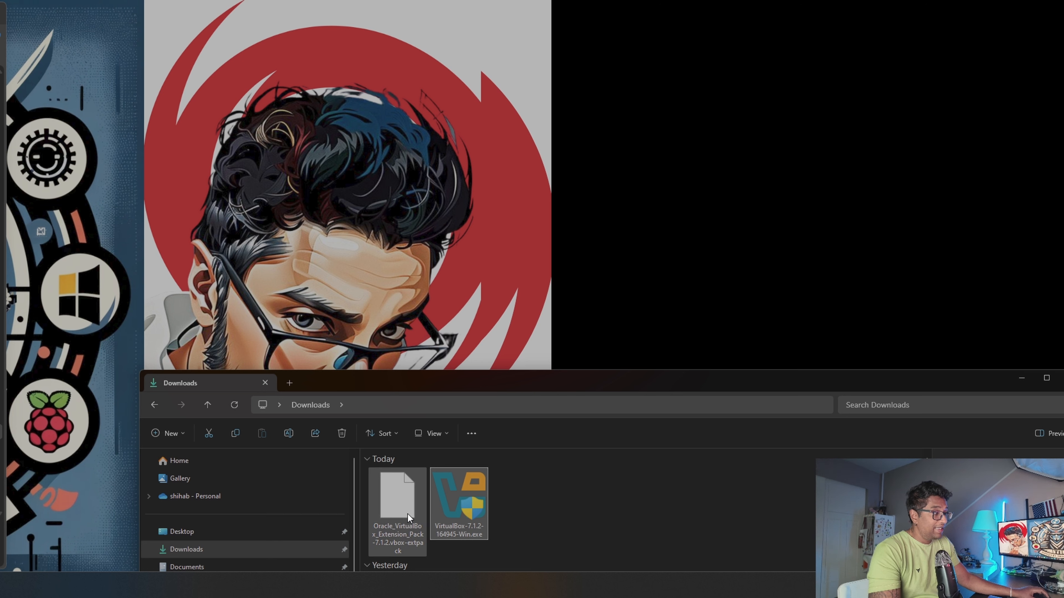
{"action": "left_click", "coordinate": [396, 508]}
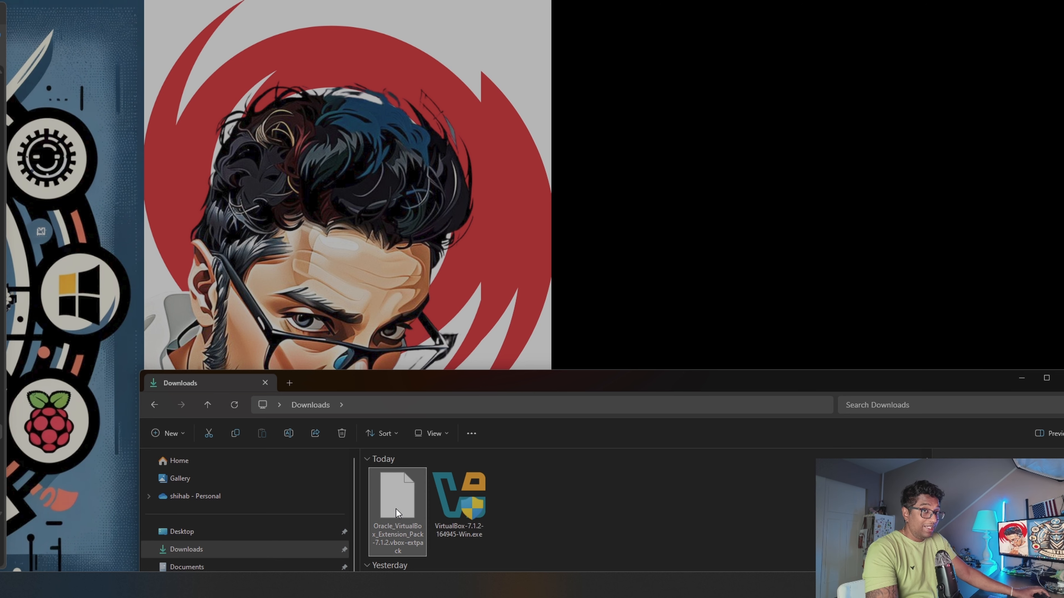
{"action": "left_click", "coordinate": [468, 503]}
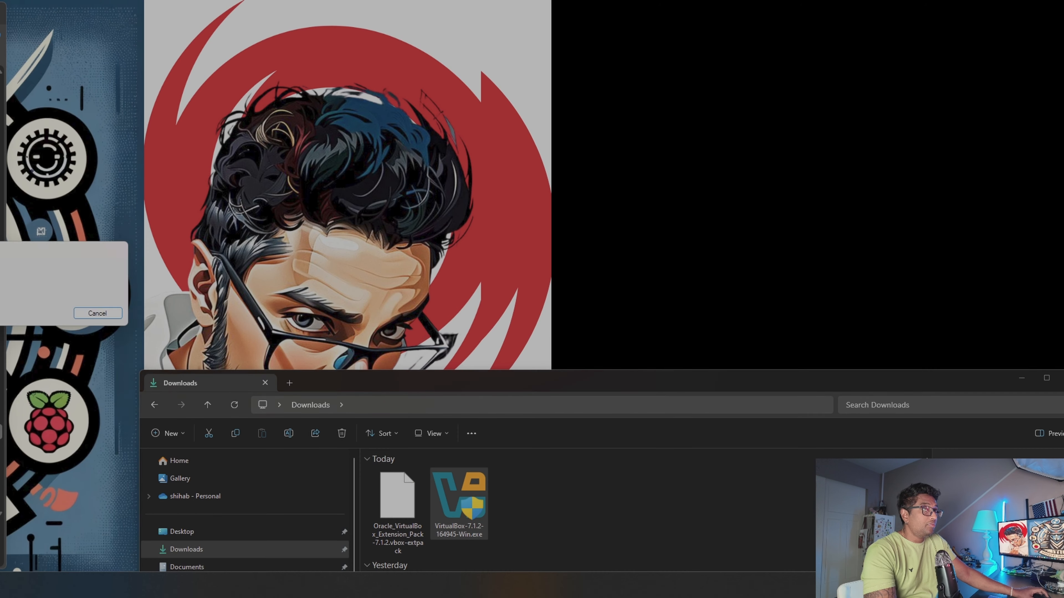
{"action": "left_click_drag", "start_coordinate": [13, 187], "coordinate": [442, 108]}
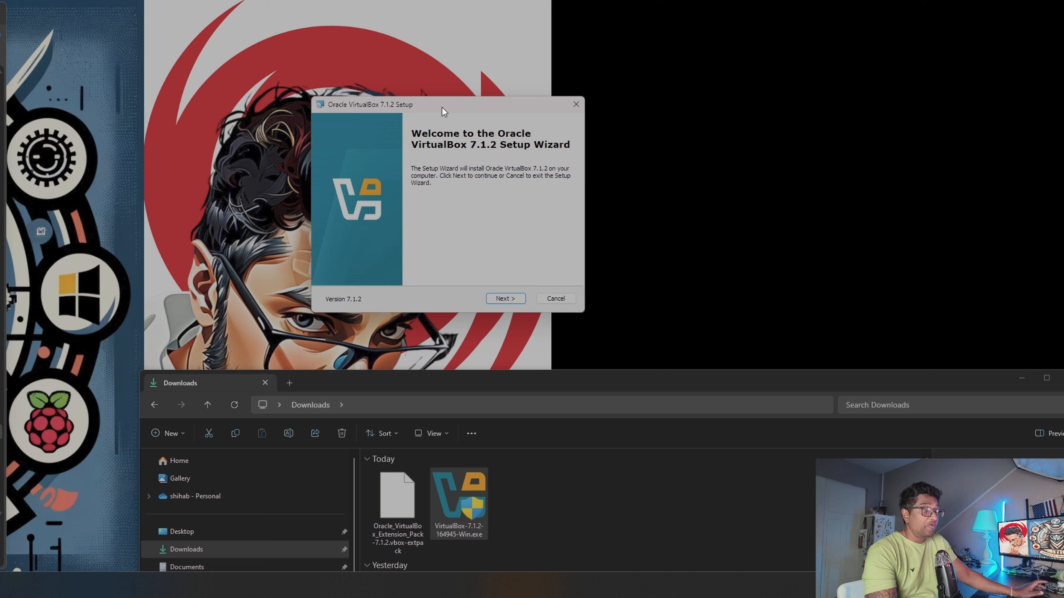
Accept the end-user license agreement in the VirtualBox 7.1.2 setup wizard and continue to the custom setup
{"action": "left_click", "coordinate": [506, 299]}
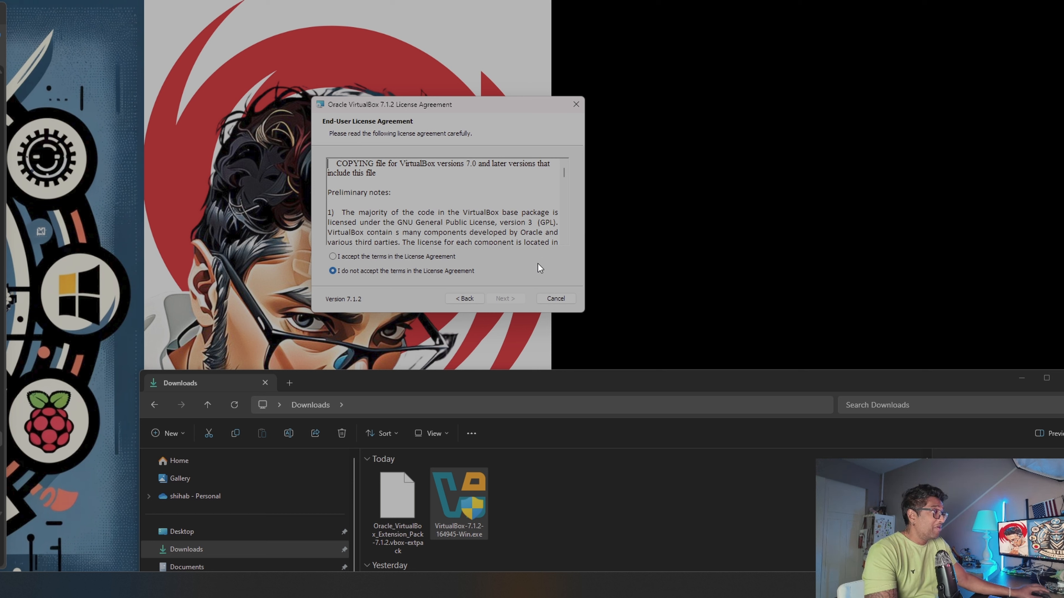
{"action": "left_click", "coordinate": [372, 257]}
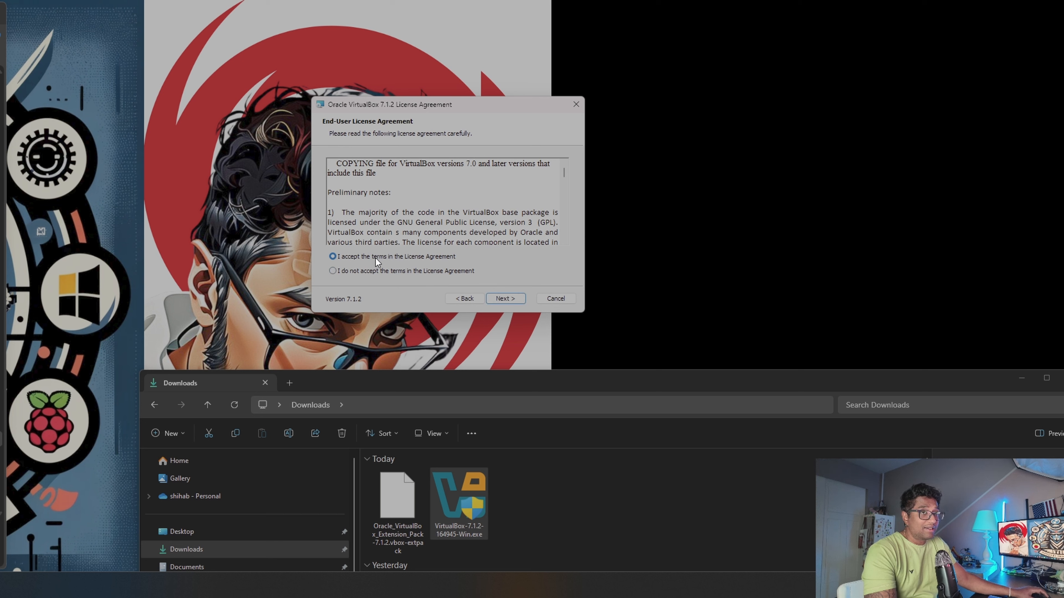
{"action": "mouse_move", "coordinate": [564, 175]}
{"action": "left_mouse_down"}
{"action": "mouse_move", "coordinate": [558, 247]}
{"action": "mouse_move", "coordinate": [562, 168]}
{"action": "left_mouse_up"}
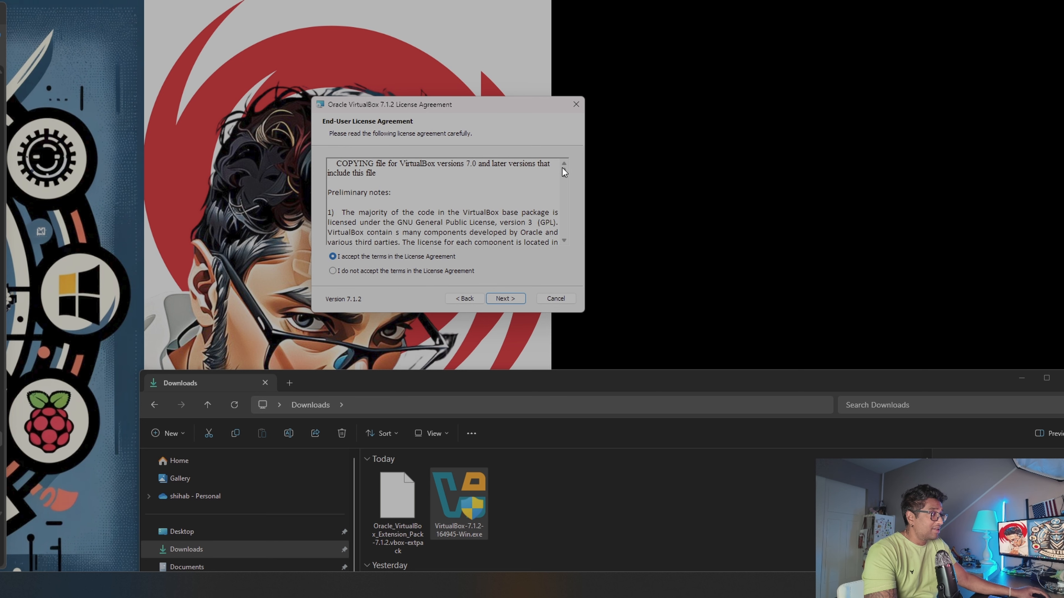
{"action": "left_click", "coordinate": [504, 297]}
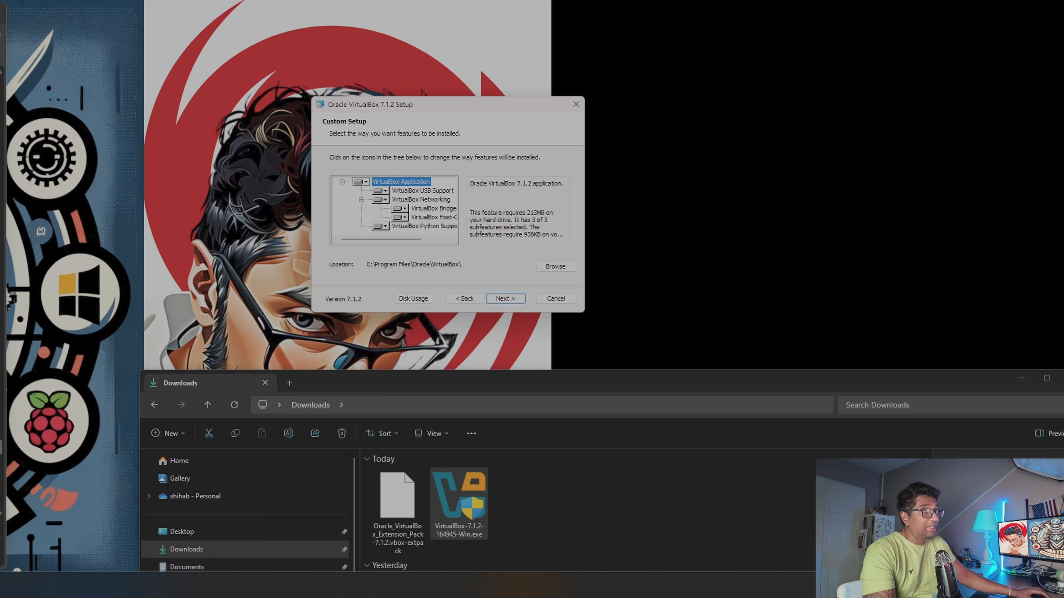
Keep the default features and install location, and agree to proceed despite the network interface and Python dependency warnings
{"action": "left_click", "coordinate": [502, 299]}
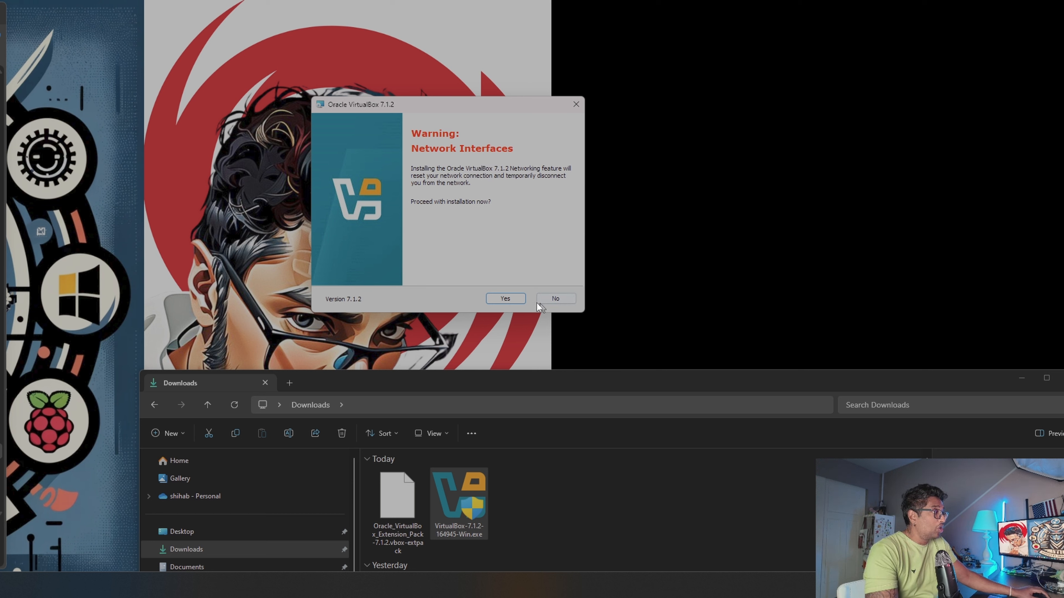
{"action": "left_click", "coordinate": [504, 299]}
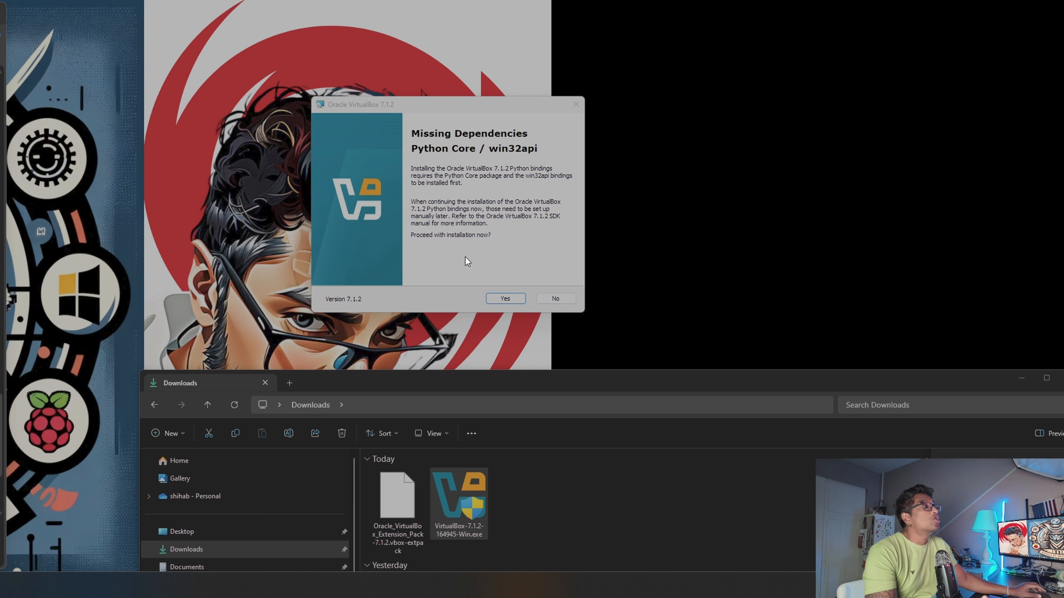
{"action": "left_click", "coordinate": [504, 299]}
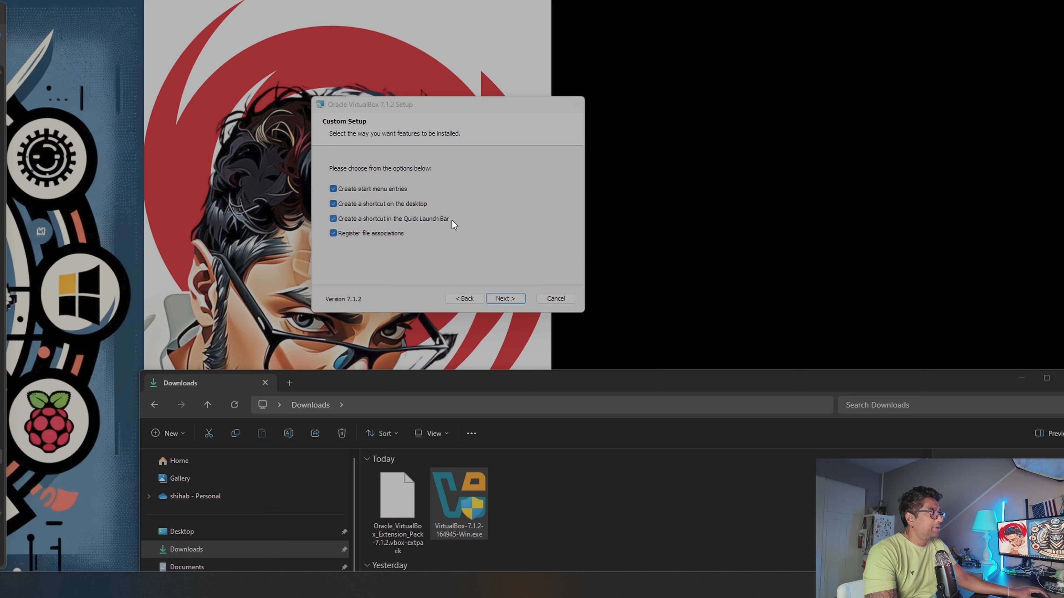
Install VirtualBox with all shortcut and file association options kept, and finish setup with VirtualBox set to start
{"action": "left_click", "coordinate": [506, 299]}
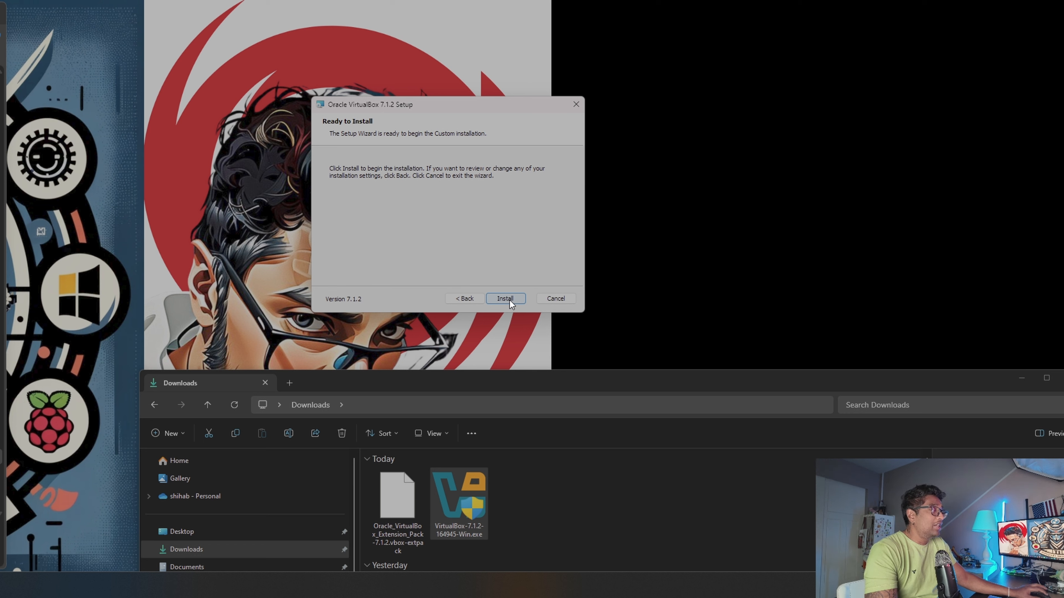
{"action": "left_click", "coordinate": [510, 300]}
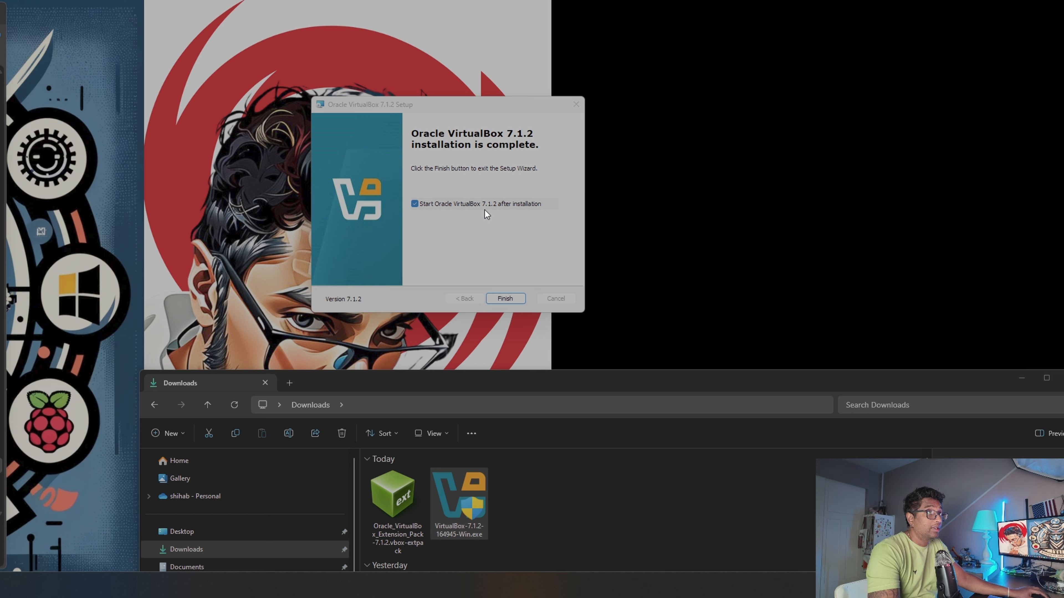
{"action": "left_click", "coordinate": [509, 299]}
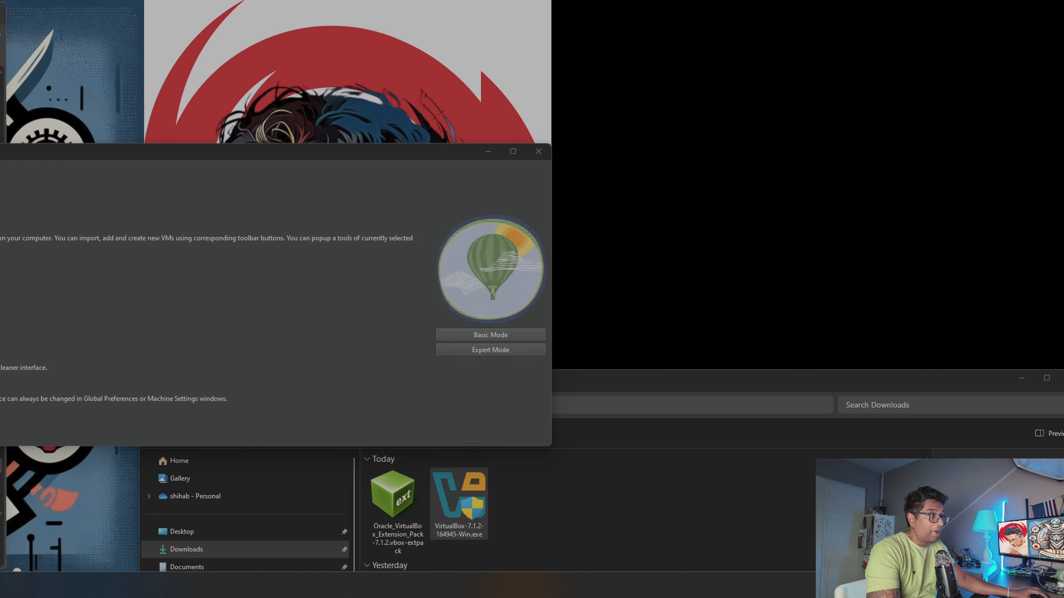
Move and resize the VirtualBox Manager window so it fits fully above the Downloads folder window
{"action": "left_click_drag", "start_coordinate": [0, 153], "coordinate": [311, 52]}
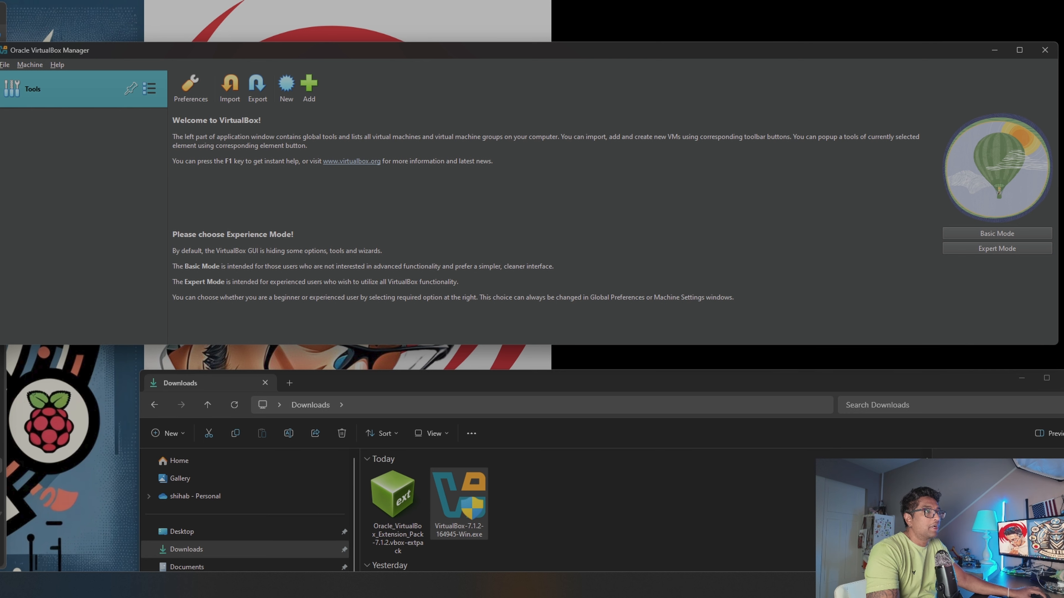
{"action": "left_click_drag", "start_coordinate": [1, 338], "coordinate": [45, 337]}
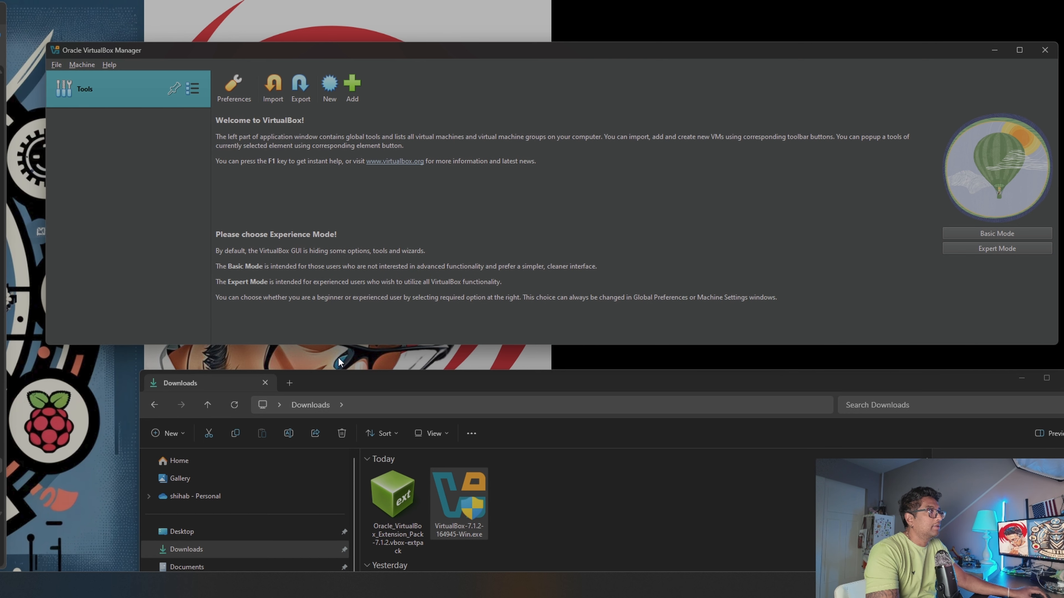
{"action": "left_click_drag", "start_coordinate": [344, 345], "coordinate": [331, 367]}
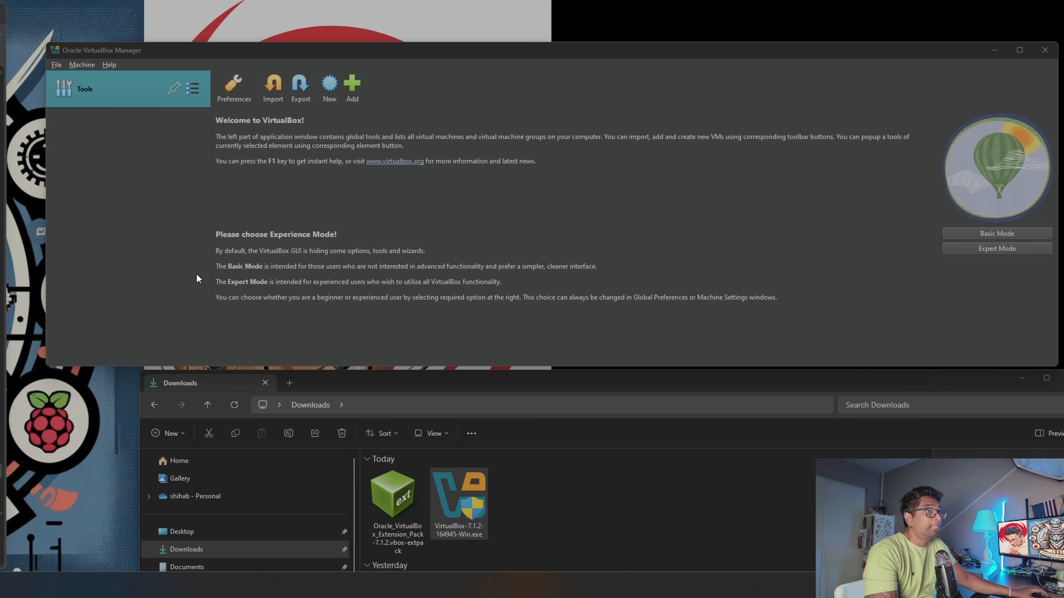
In the Extension Pack Manager, choose Oracle_VirtualBox_Extension_Pack-7.1.2.vbox-extpack from Downloads as the package to install
{"action": "left_click", "coordinate": [56, 65]}
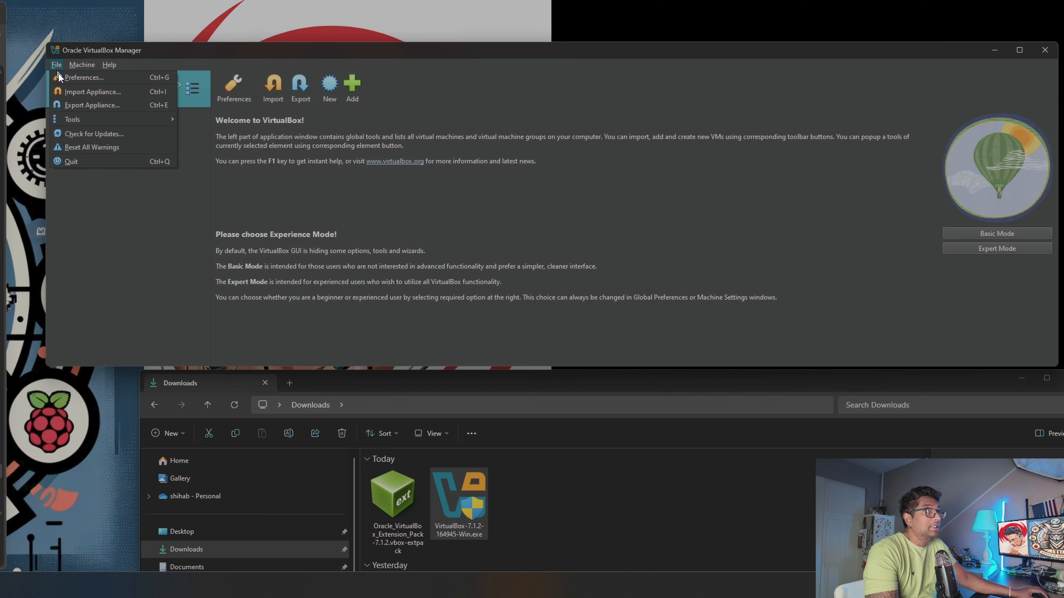
{"action": "mouse_move", "coordinate": [75, 121]}
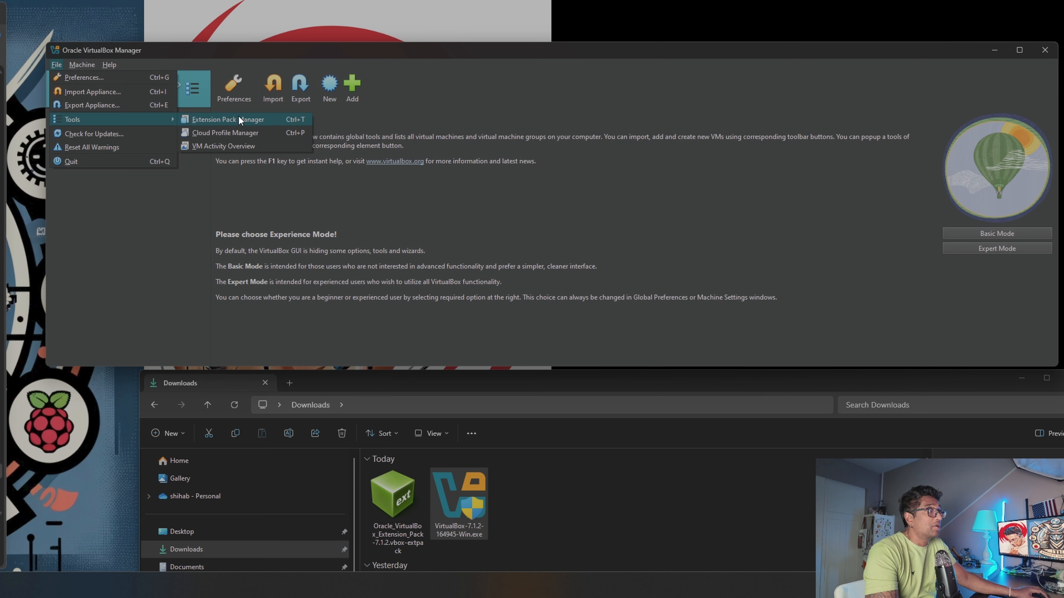
{"action": "left_click", "coordinate": [259, 120]}
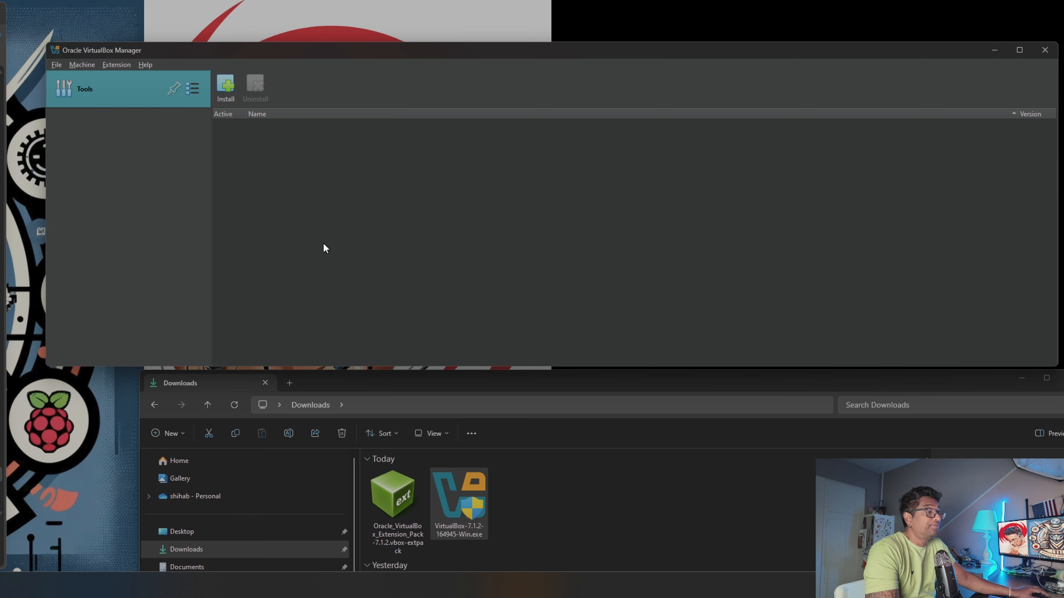
{"action": "left_click", "coordinate": [231, 90]}
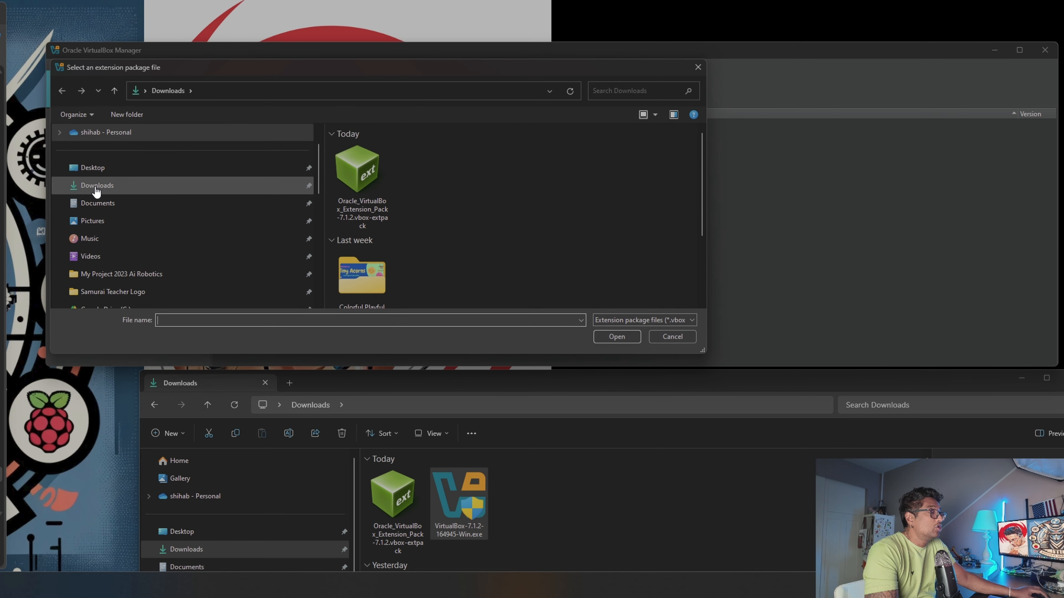
{"action": "double_click", "coordinate": [373, 217]}
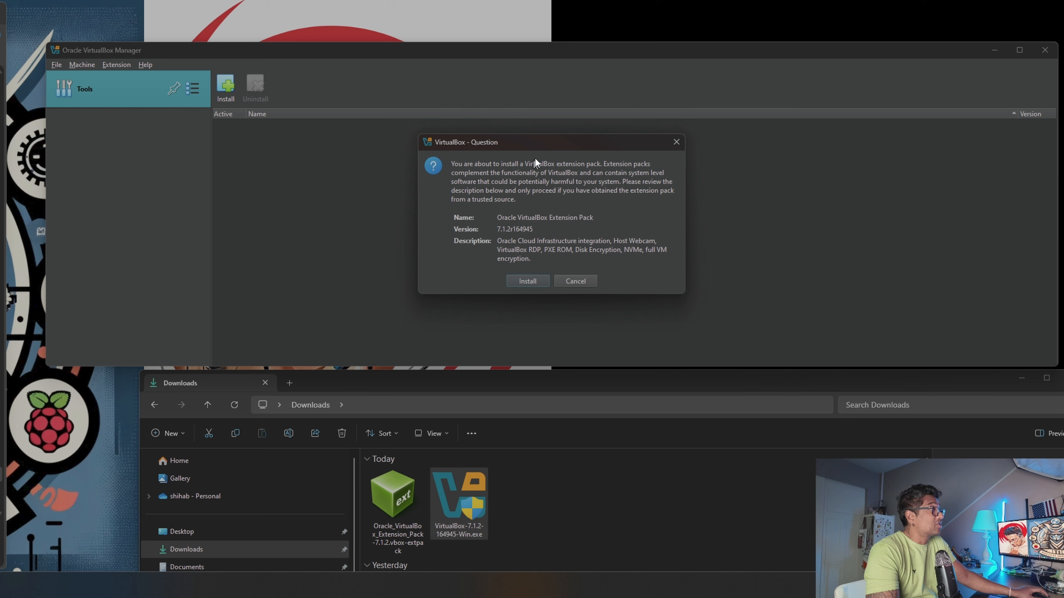
Install the Oracle VirtualBox Extension Pack, accepting its Personal Use and Educational License, and fit the Version column to its contents
{"action": "left_click_drag", "start_coordinate": [538, 140], "coordinate": [533, 140]}
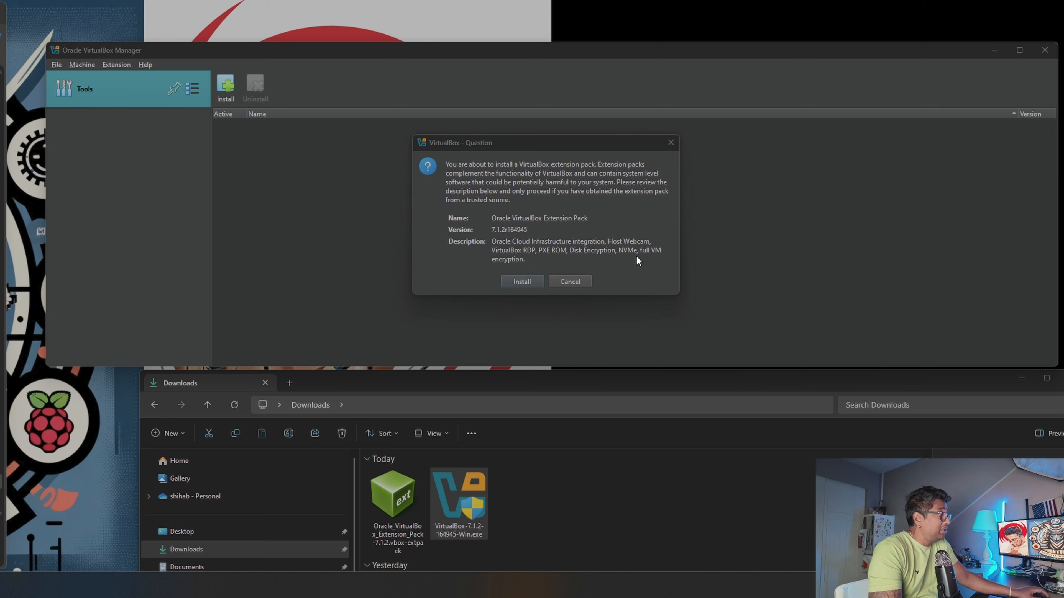
{"action": "left_click", "coordinate": [520, 283]}
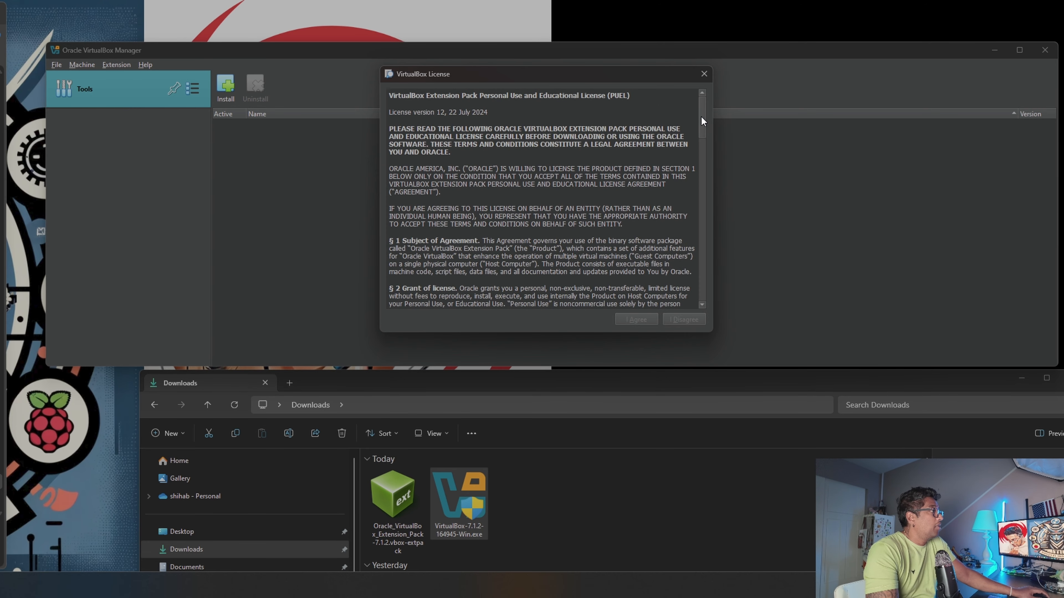
{"action": "mouse_move", "coordinate": [701, 116]}
{"action": "left_mouse_down"}
{"action": "mouse_move", "coordinate": [692, 315]}
{"action": "mouse_move", "coordinate": [701, 98]}
{"action": "left_mouse_up"}
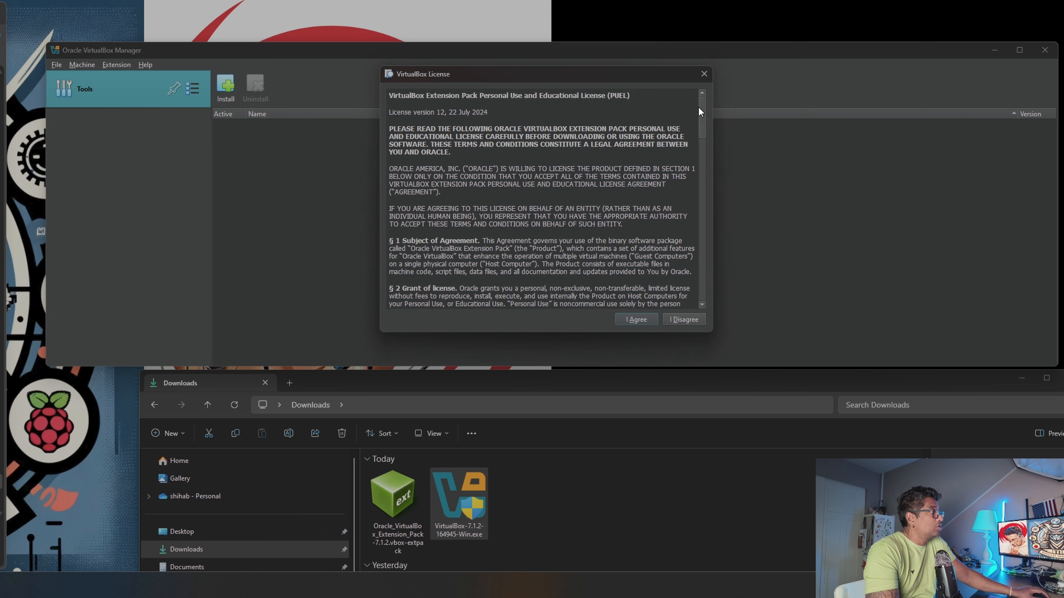
{"action": "left_click_drag", "start_coordinate": [700, 112], "coordinate": [698, 298]}
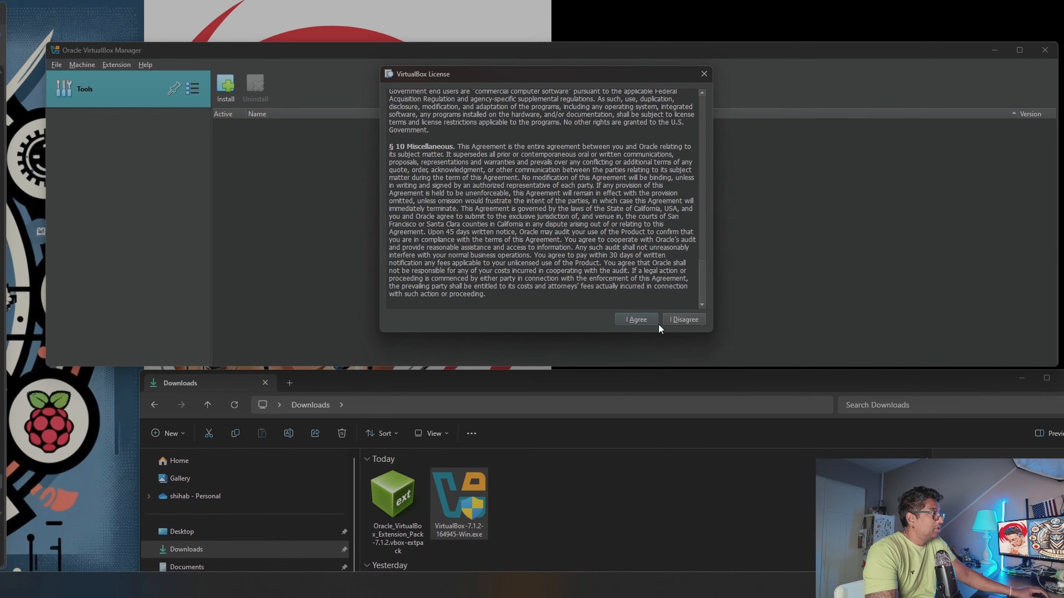
{"action": "left_click", "coordinate": [632, 321]}
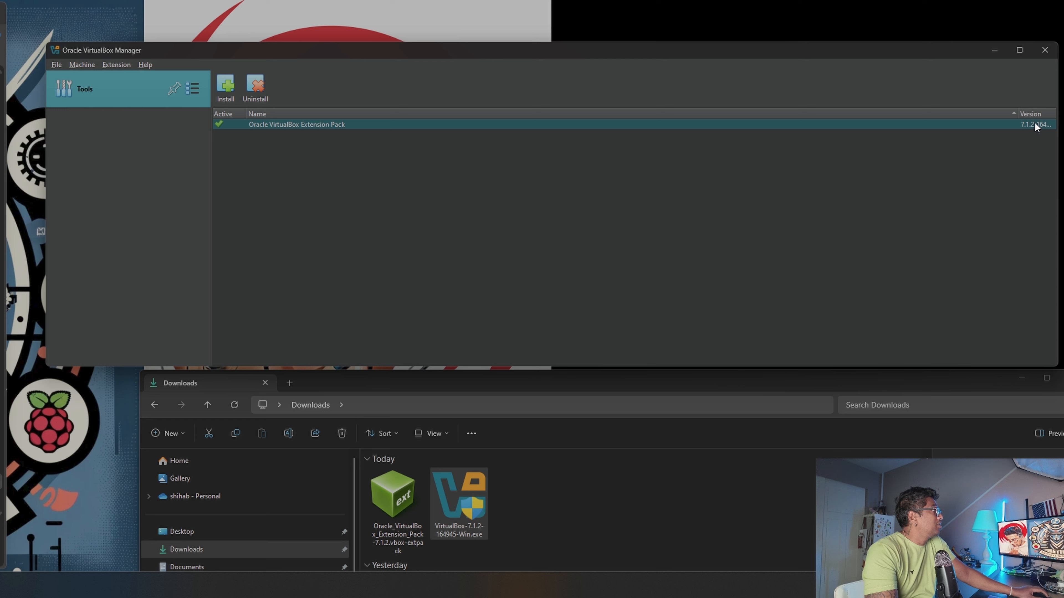
{"action": "double_click", "coordinate": [1015, 113]}
{"action": "mouse_move", "coordinate": [1040, 128]}
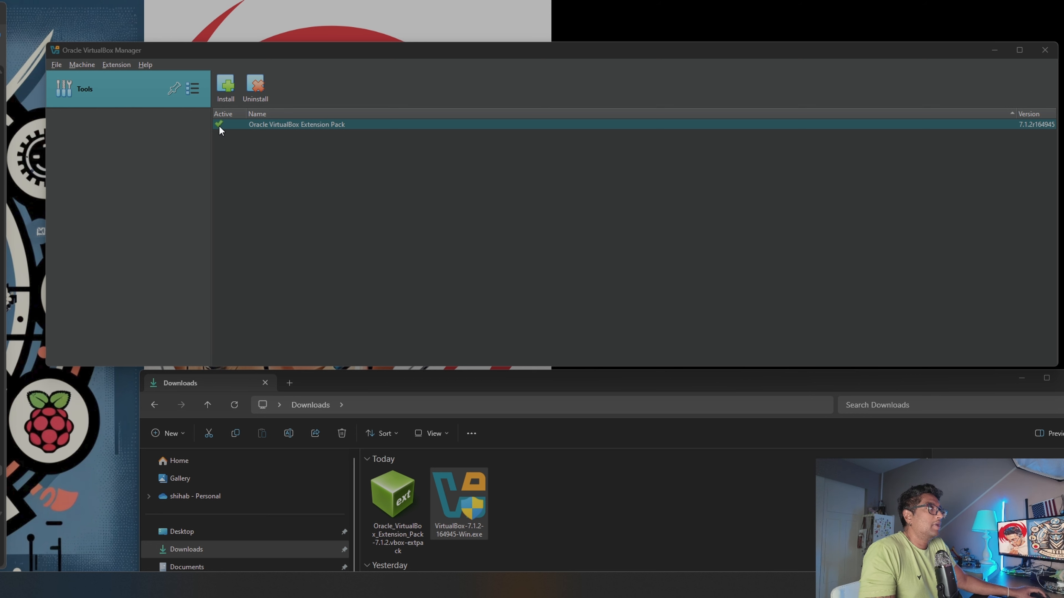
Switch VirtualBox Manager from the Extensions tool to the Welcome page
{"action": "left_click", "coordinate": [195, 91]}
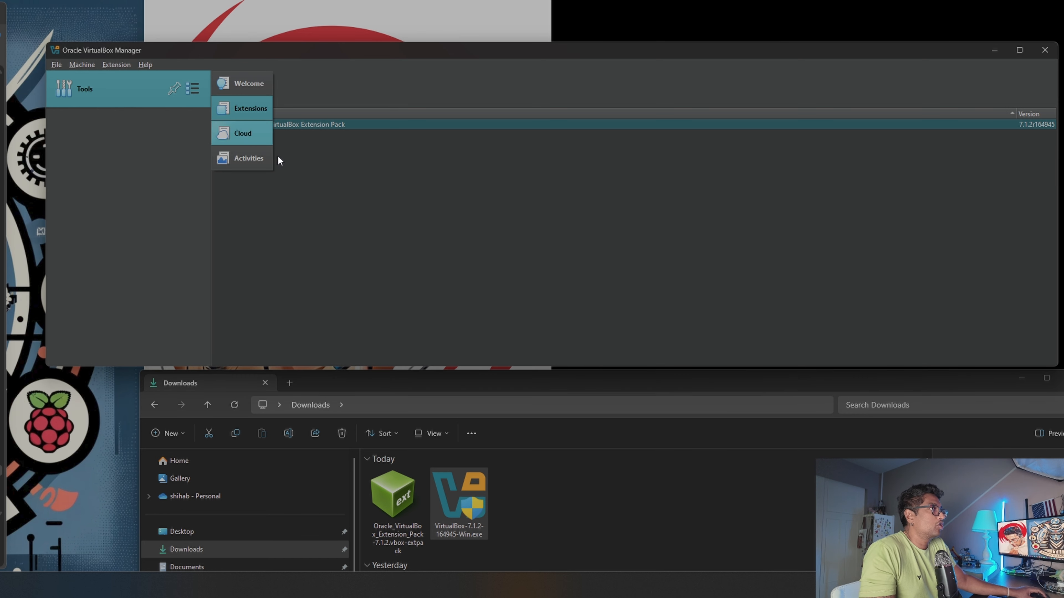
{"action": "left_click", "coordinate": [371, 108]}
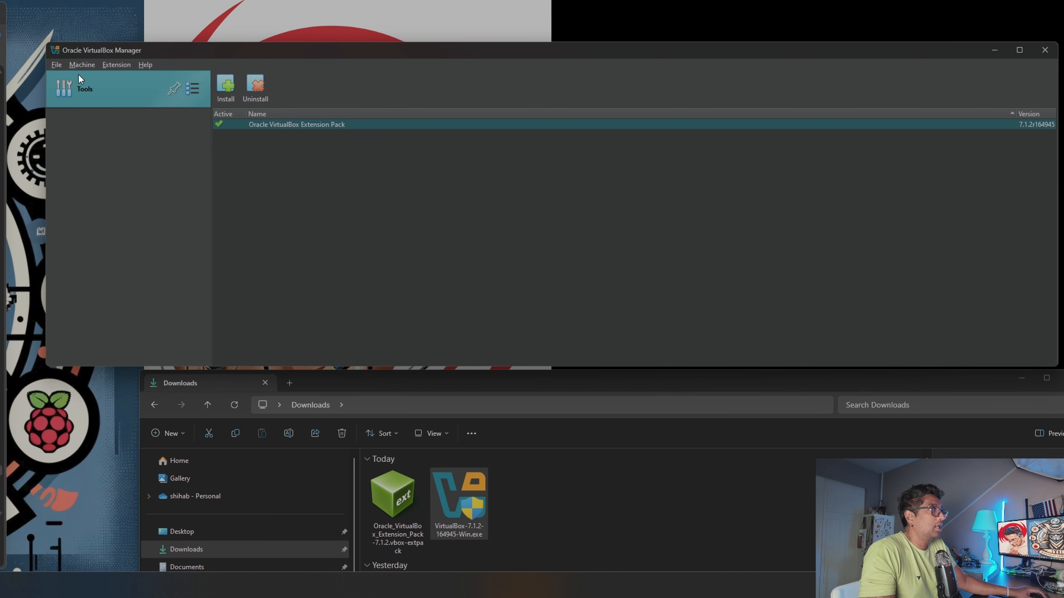
{"action": "left_click", "coordinate": [90, 66]}
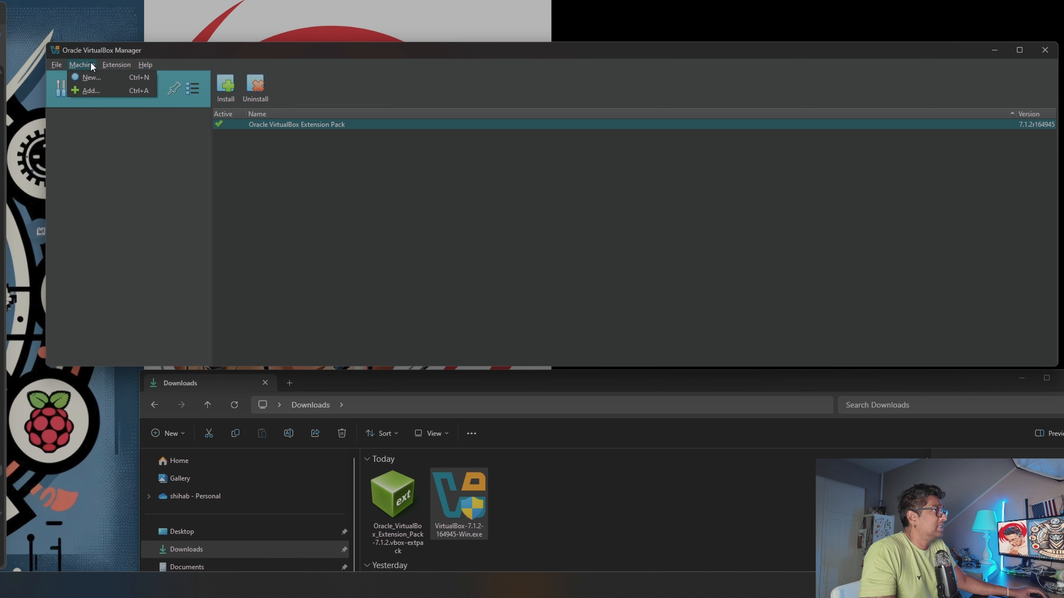
{"action": "left_click", "coordinate": [289, 84]}
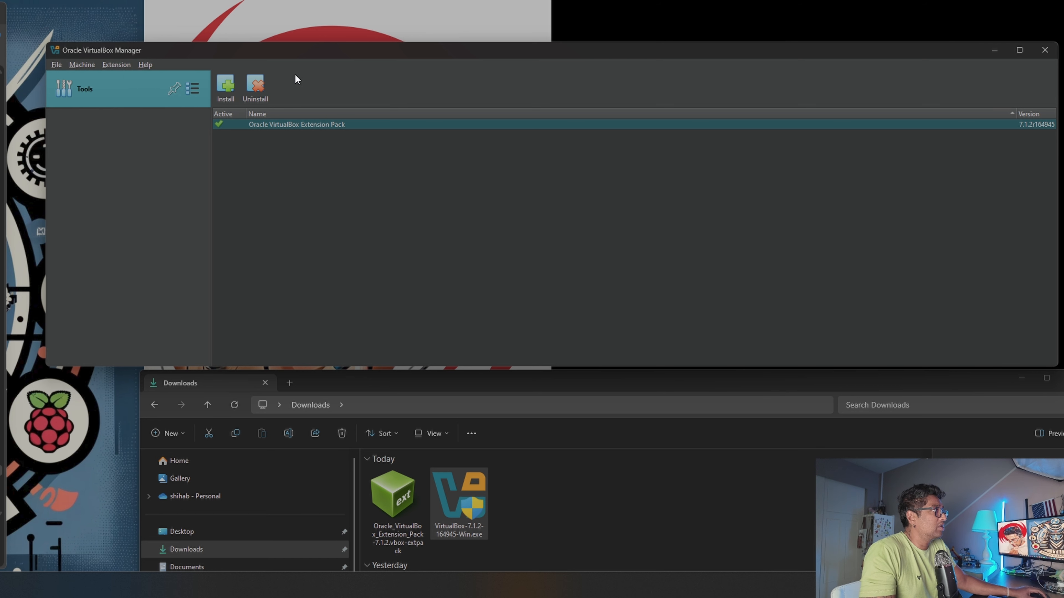
{"action": "left_click", "coordinate": [198, 85]}
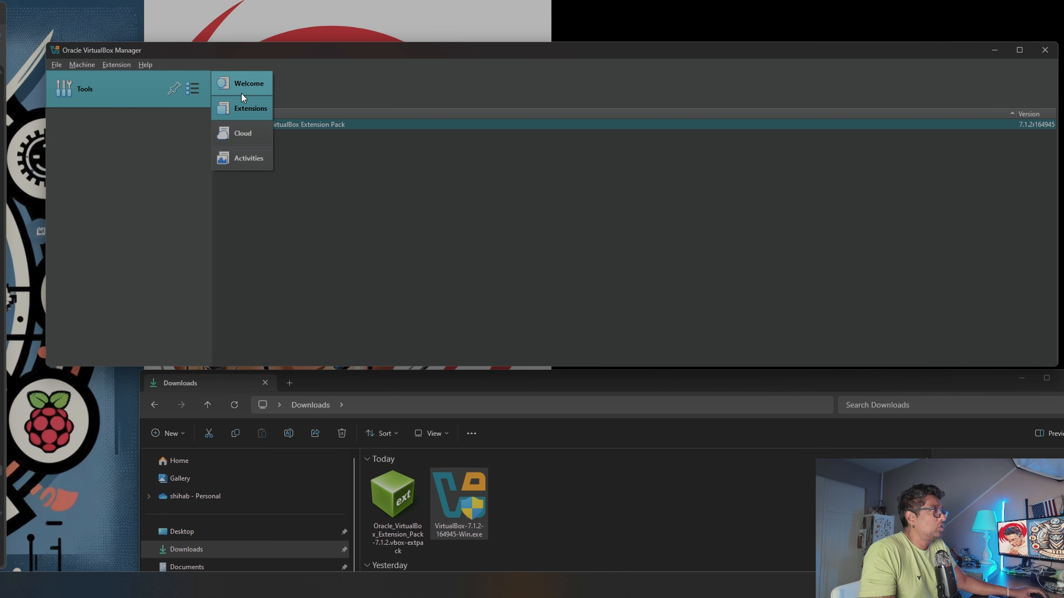
{"action": "left_click", "coordinate": [248, 85]}
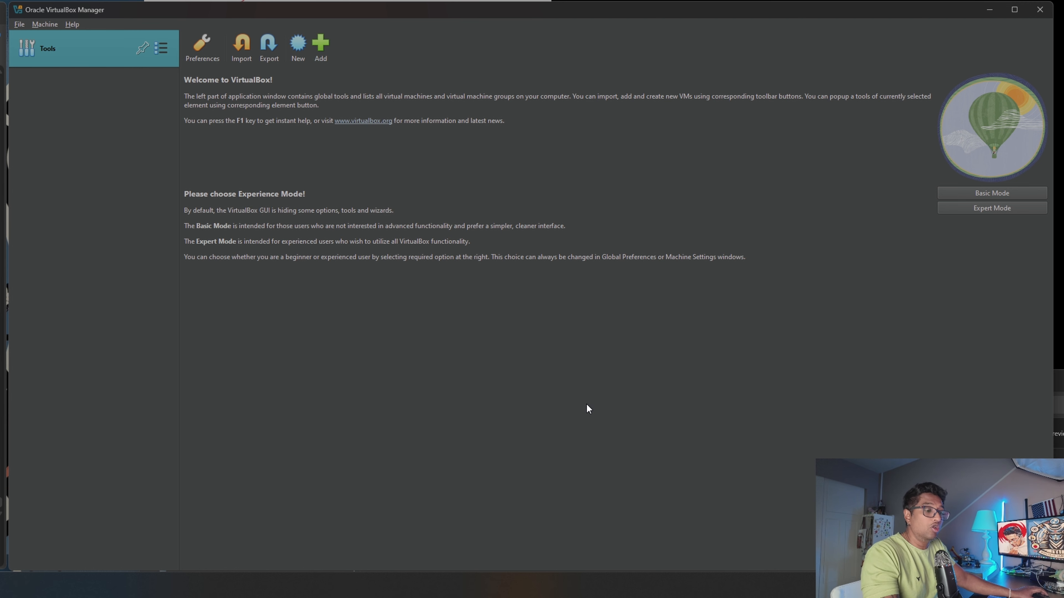
Open the VirtualBox User Guide, bring its window fully into view, and check the topics under Creating a Virtual Machine
{"action": "key", "text": "F1"}
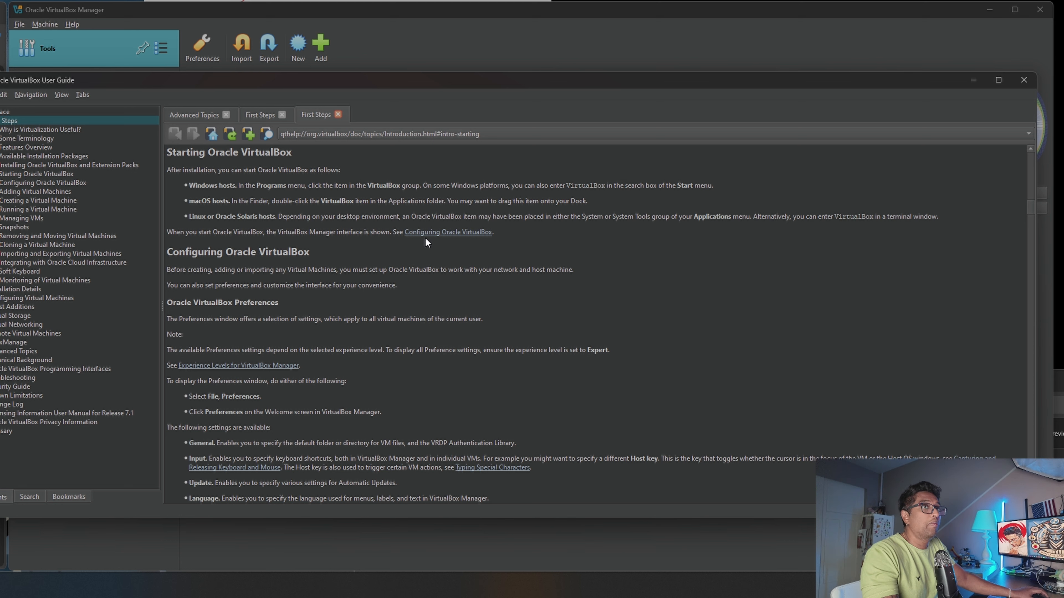
{"action": "left_click_drag", "start_coordinate": [383, 81], "coordinate": [406, 81]}
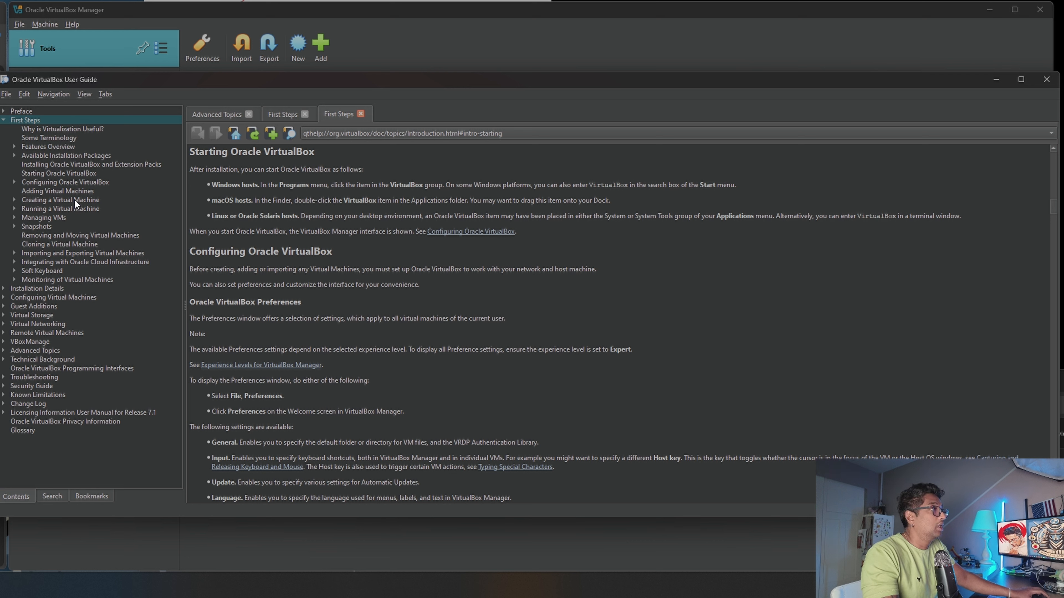
{"action": "left_click", "coordinate": [13, 200]}
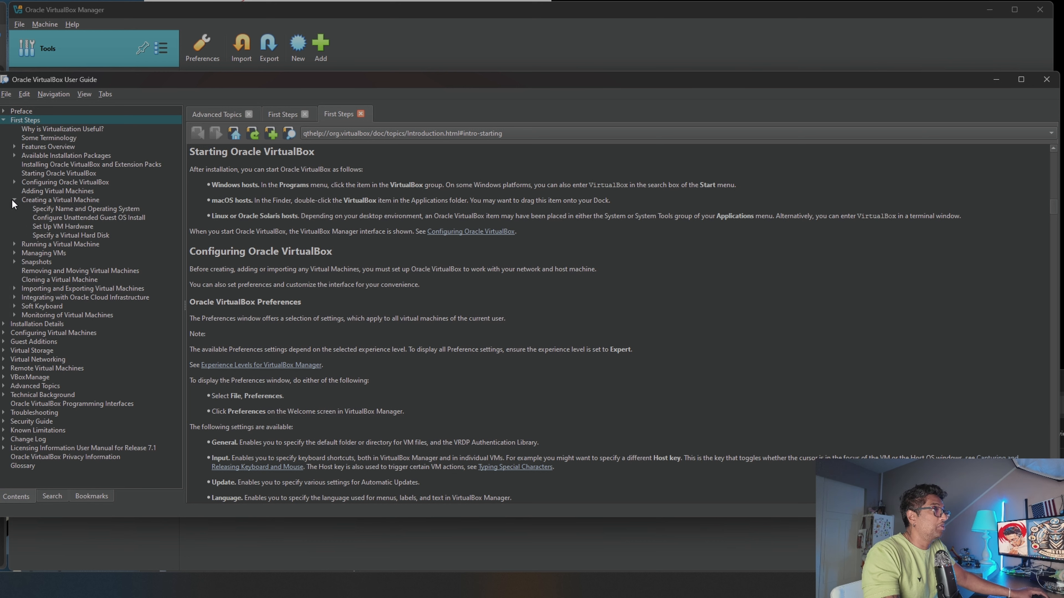
{"action": "left_click", "coordinate": [14, 200]}
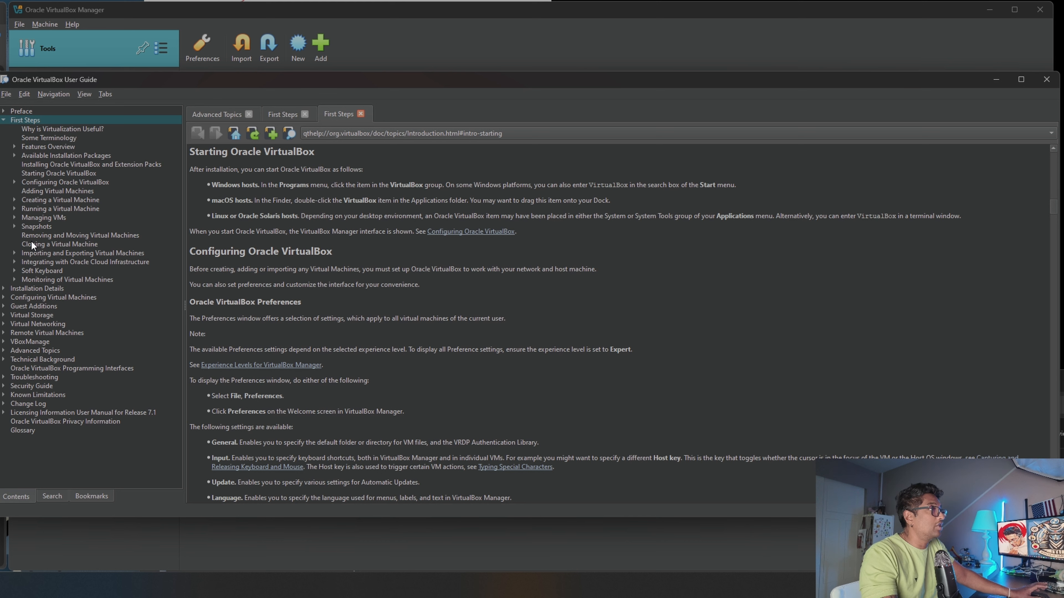
Compare the guide's open First Steps and Advanced Topics pages, read through the automated guest login instructions, and close the guide
{"action": "left_click", "coordinate": [290, 116]}
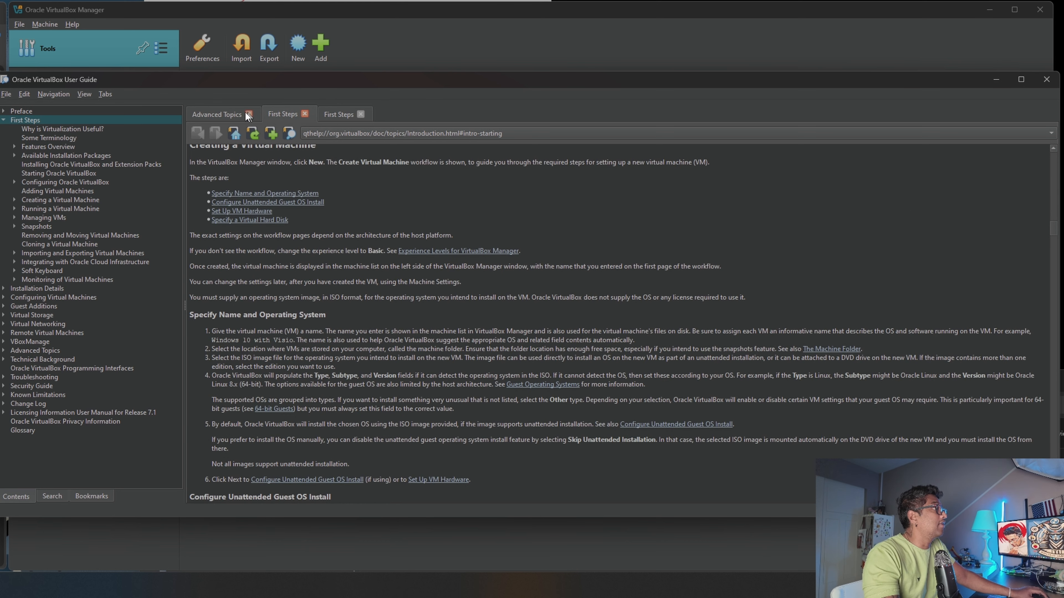
{"action": "left_click", "coordinate": [221, 112]}
{"action": "left_click", "coordinate": [277, 116]}
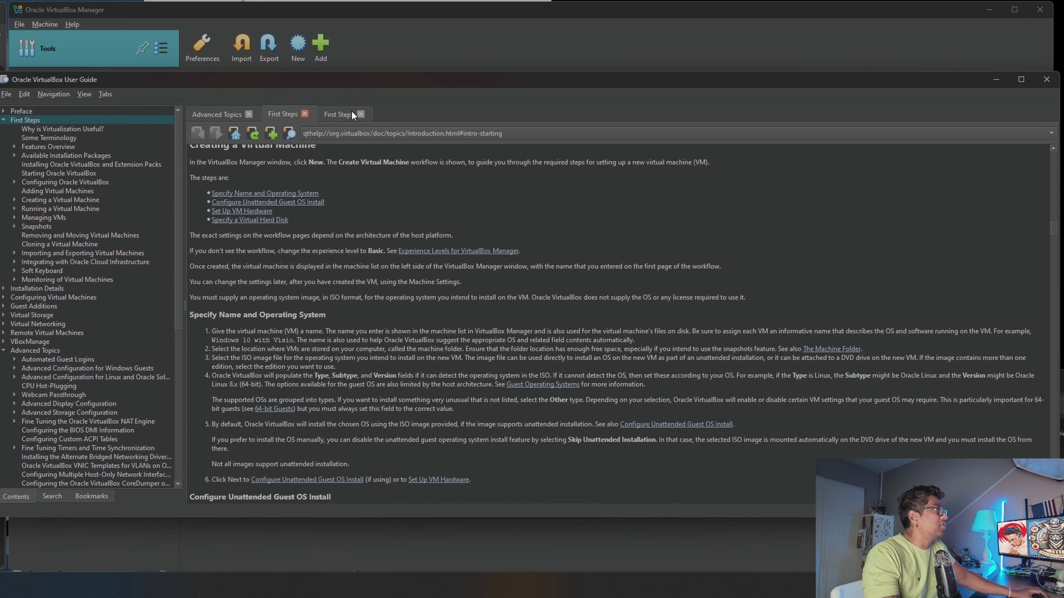
{"action": "left_click", "coordinate": [338, 112]}
{"action": "left_click", "coordinate": [275, 115]}
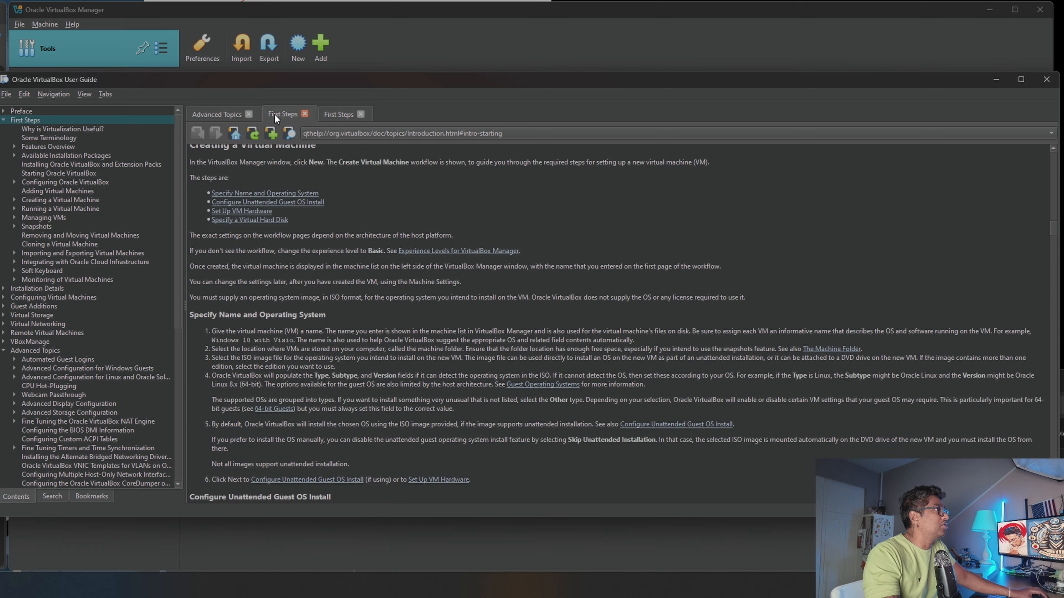
{"action": "left_click", "coordinate": [218, 114]}
{"action": "scroll", "coordinate": [126, 390], "scroll_direction": "down", "scroll_amount": 10}
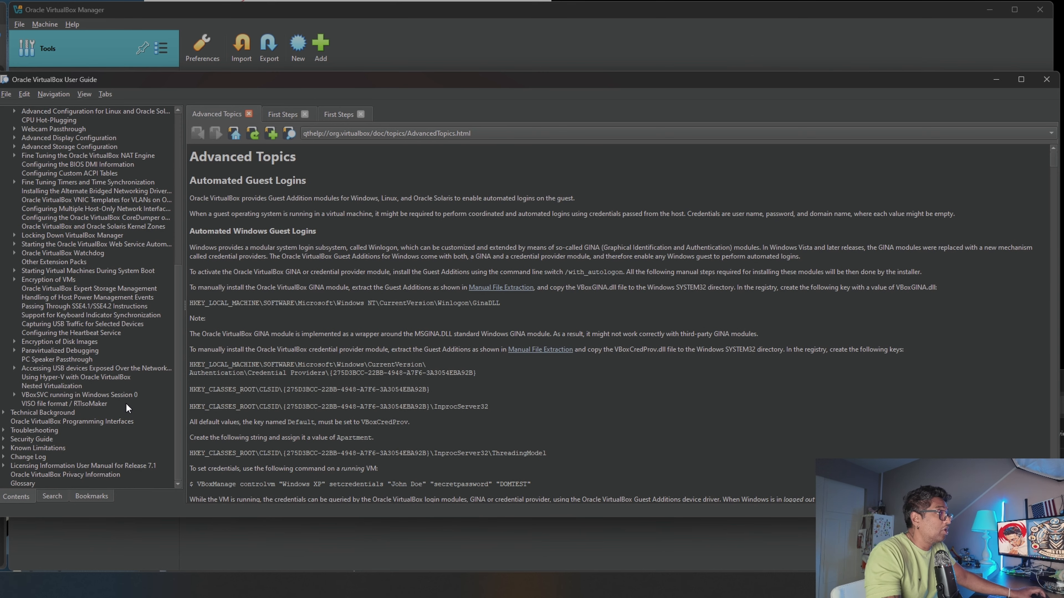
{"action": "scroll", "coordinate": [359, 382], "scroll_direction": "down", "scroll_amount": 9}
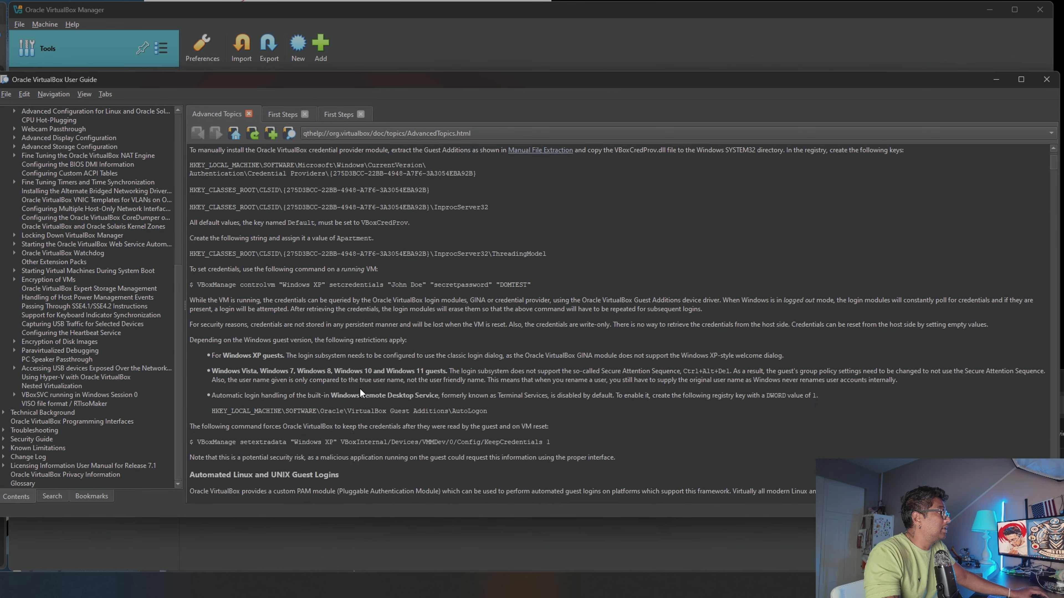
{"action": "scroll", "coordinate": [359, 388], "scroll_direction": "down", "scroll_amount": 10}
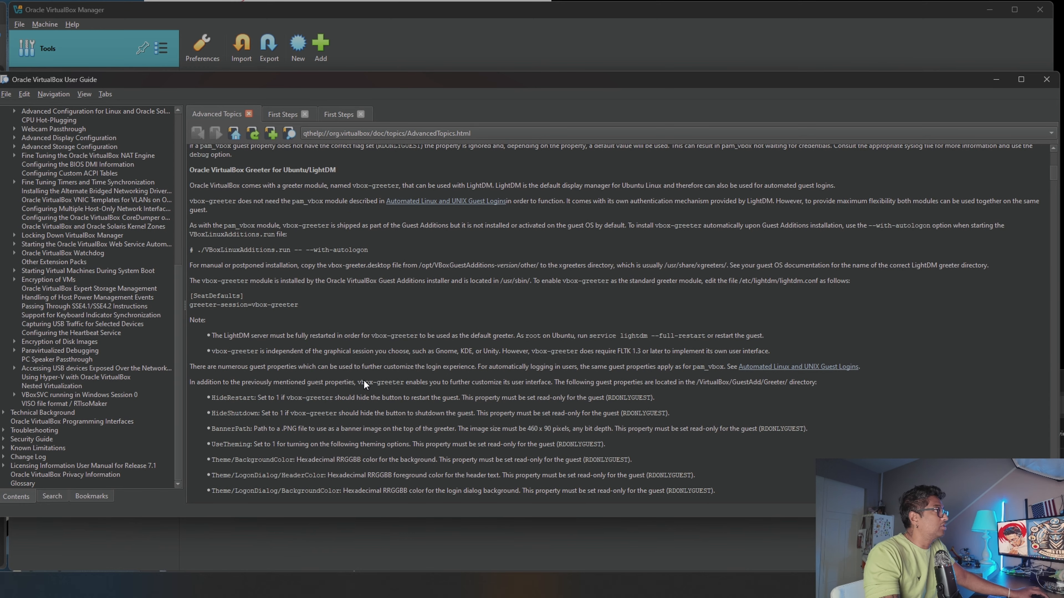
{"action": "scroll", "coordinate": [325, 352], "scroll_direction": "down", "scroll_amount": 1}
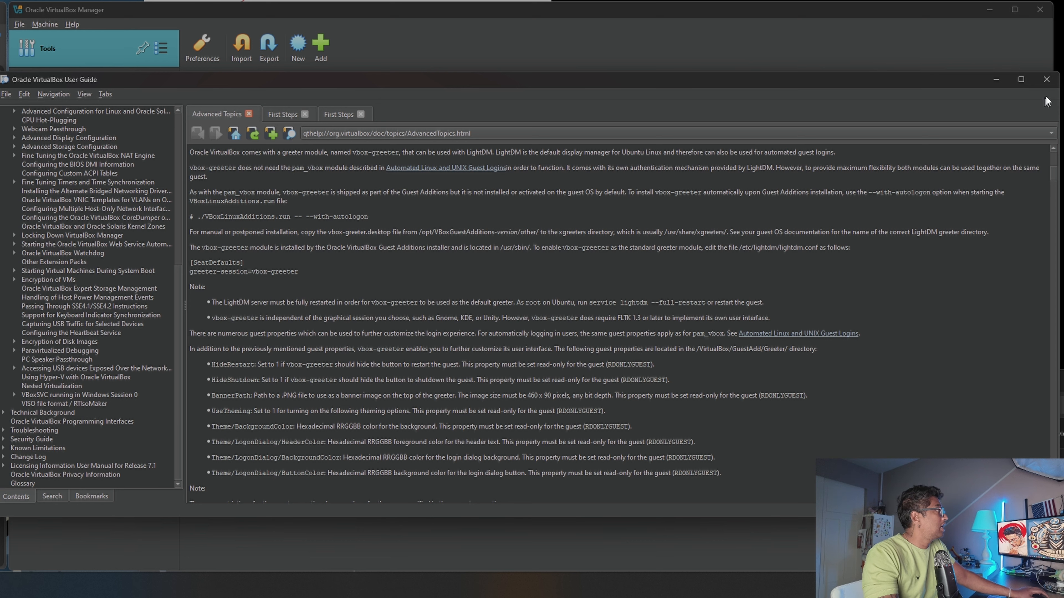
{"action": "left_click", "coordinate": [1048, 80]}
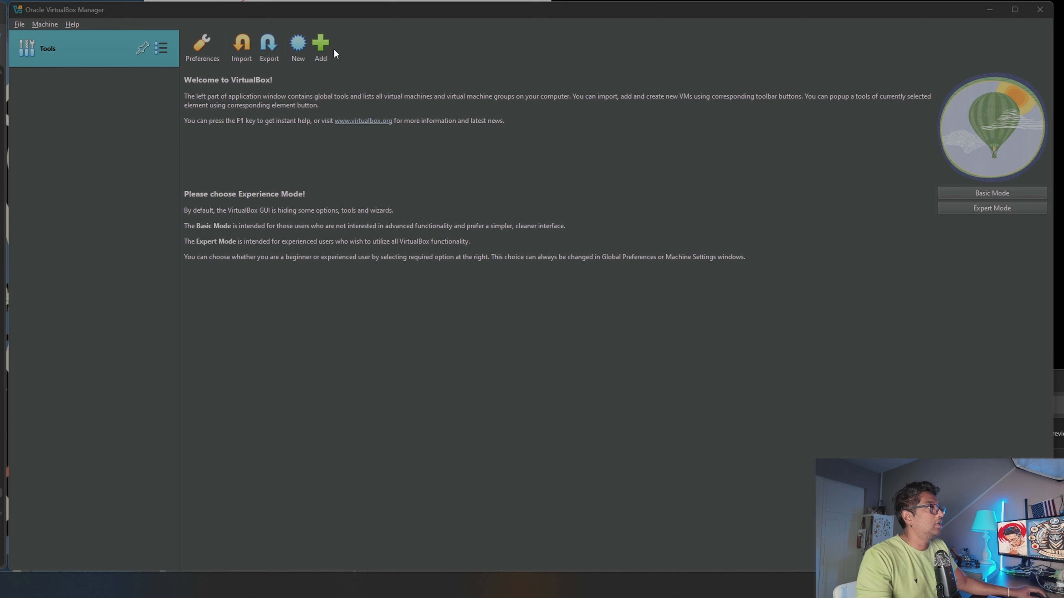
Start creating a new virtual machine and name it TestVM
{"action": "left_click", "coordinate": [296, 47]}
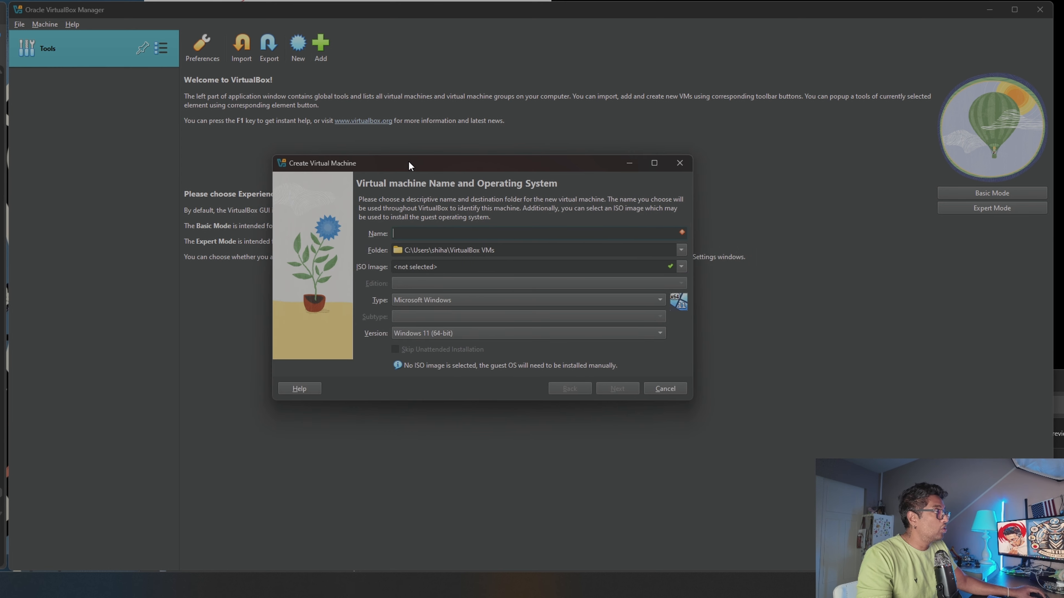
{"action": "left_click_drag", "start_coordinate": [409, 161], "coordinate": [357, 160]}
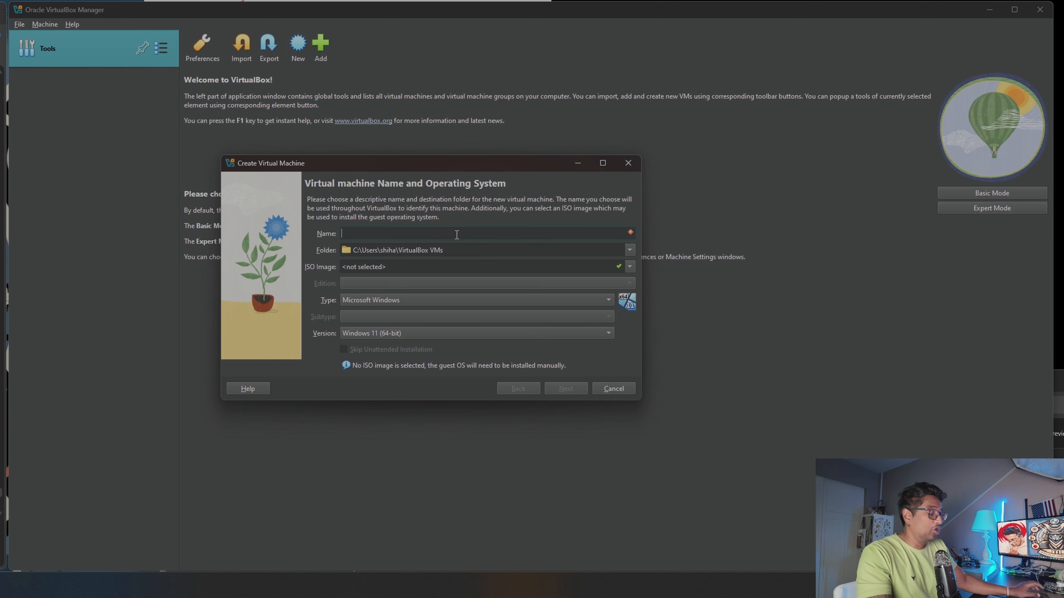
{"action": "type", "text": "TestVM"}
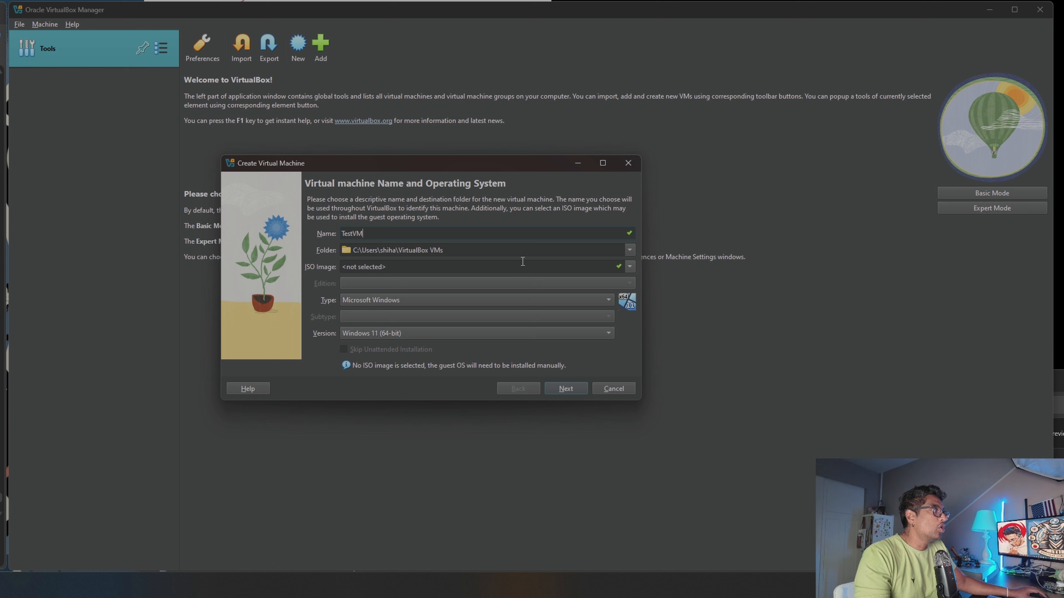
Check the available ISO image choices for the new machine and leave the ISO image as not selected
{"action": "left_click", "coordinate": [511, 267]}
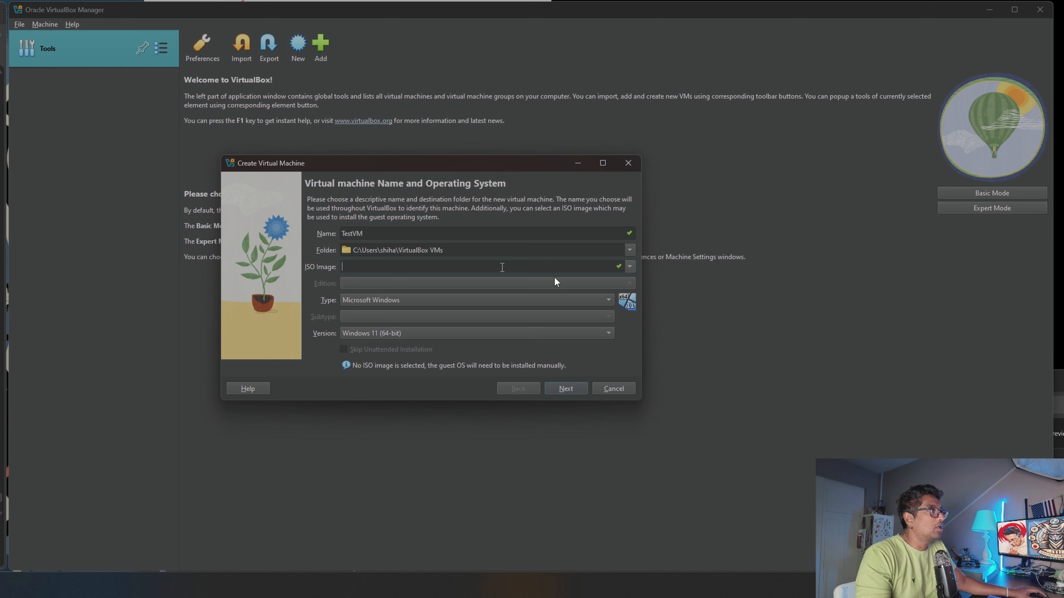
{"action": "left_click", "coordinate": [629, 267]}
{"action": "left_click", "coordinate": [629, 266]}
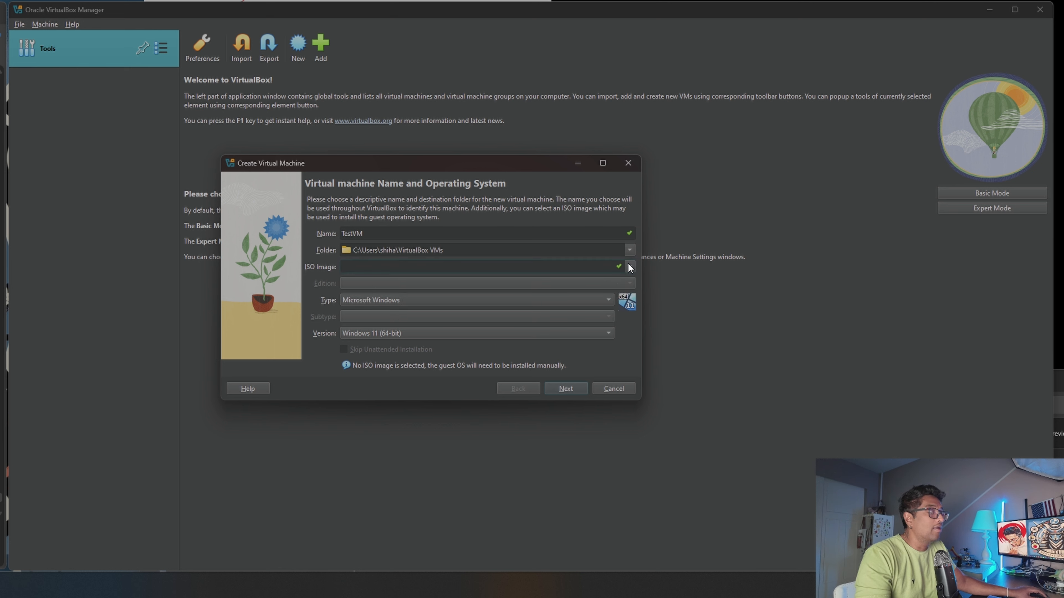
{"action": "left_click", "coordinate": [630, 266]}
{"action": "left_click", "coordinate": [630, 267]}
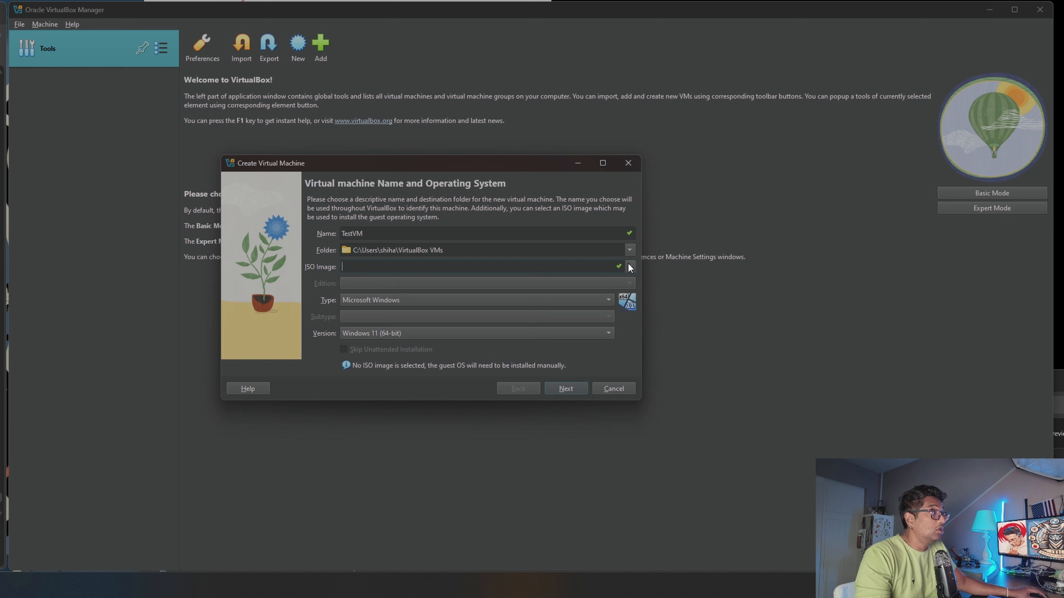
{"action": "left_click", "coordinate": [630, 266]}
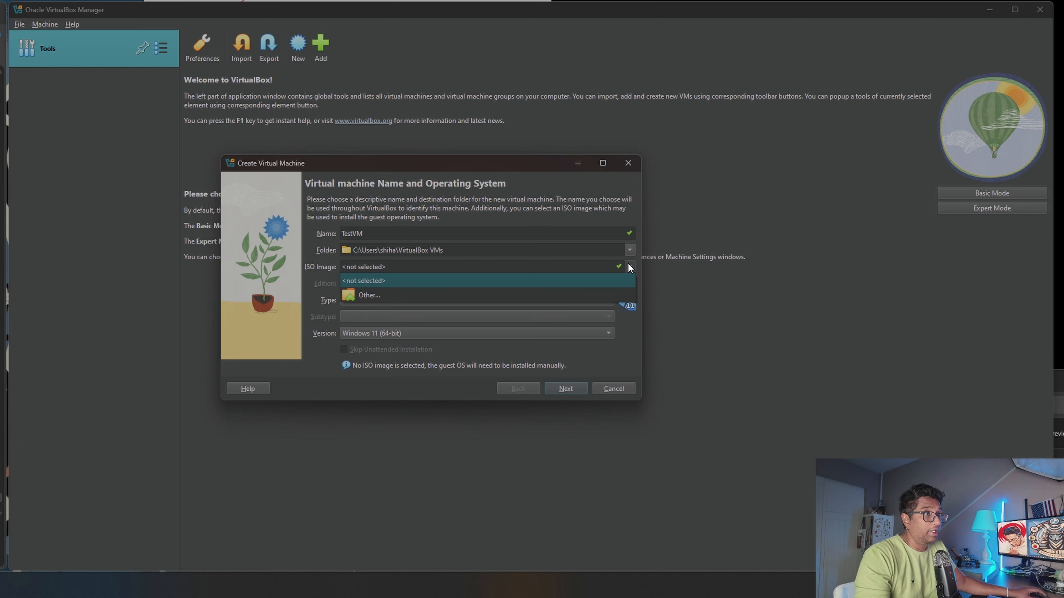
{"action": "left_click", "coordinate": [611, 285]}
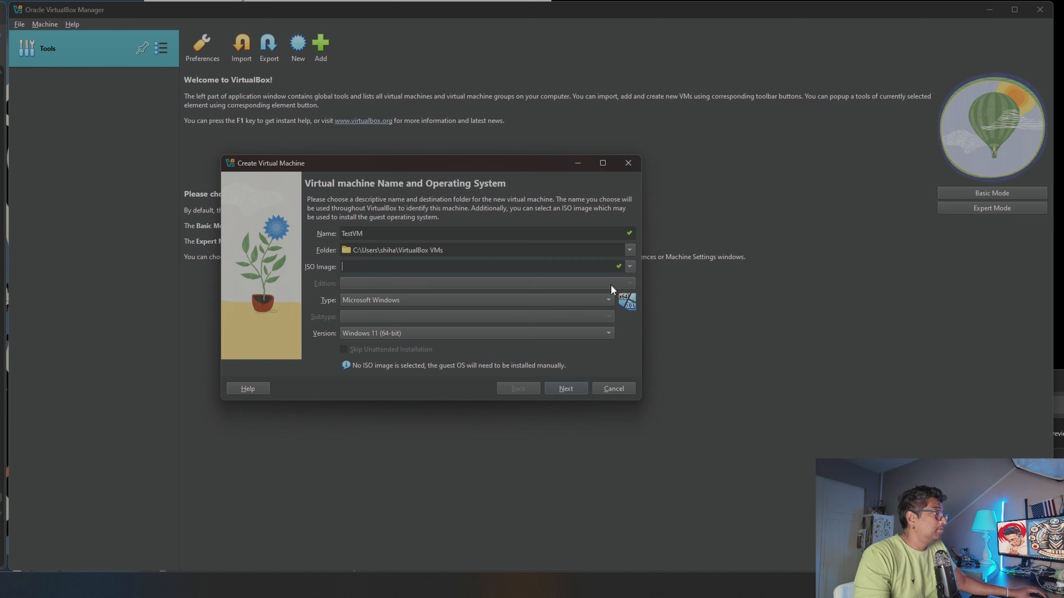
Set the new machine's guest operating system type to Linux and its subtype to Ubuntu
{"action": "left_click", "coordinate": [604, 302]}
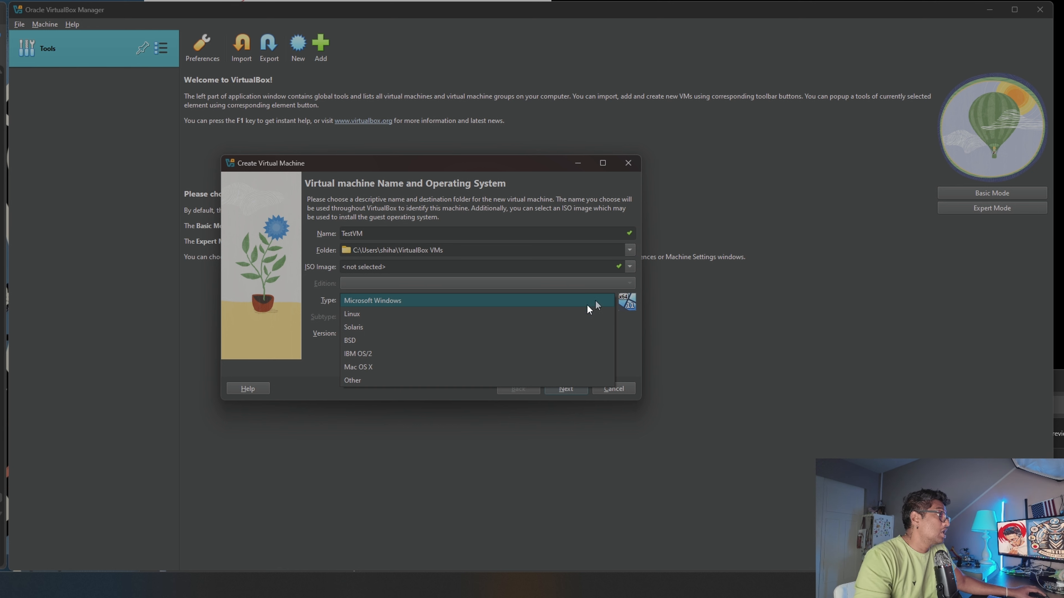
{"action": "left_click", "coordinate": [359, 316]}
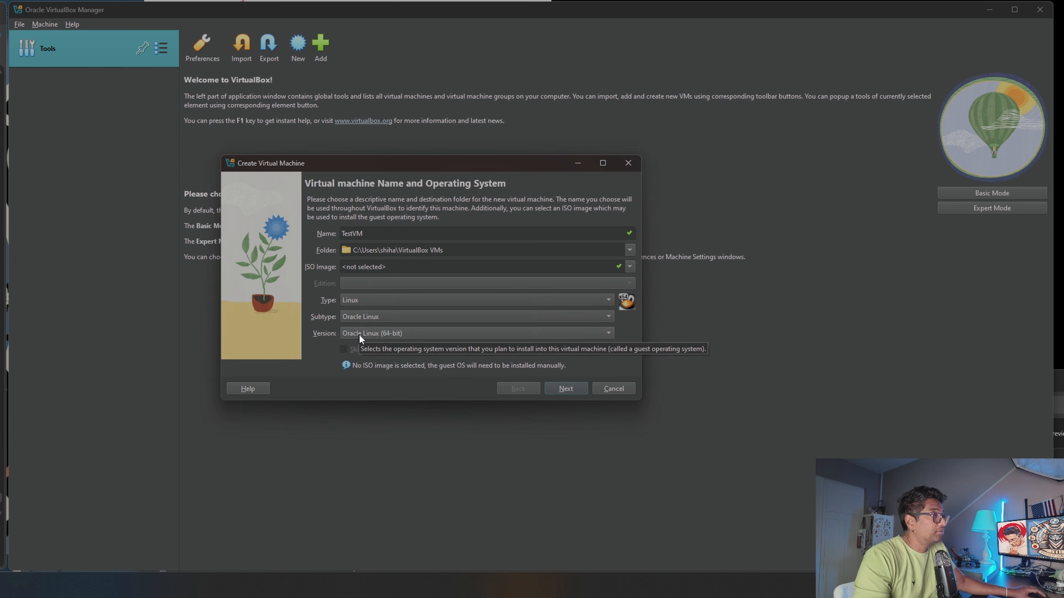
{"action": "left_click", "coordinate": [605, 316]}
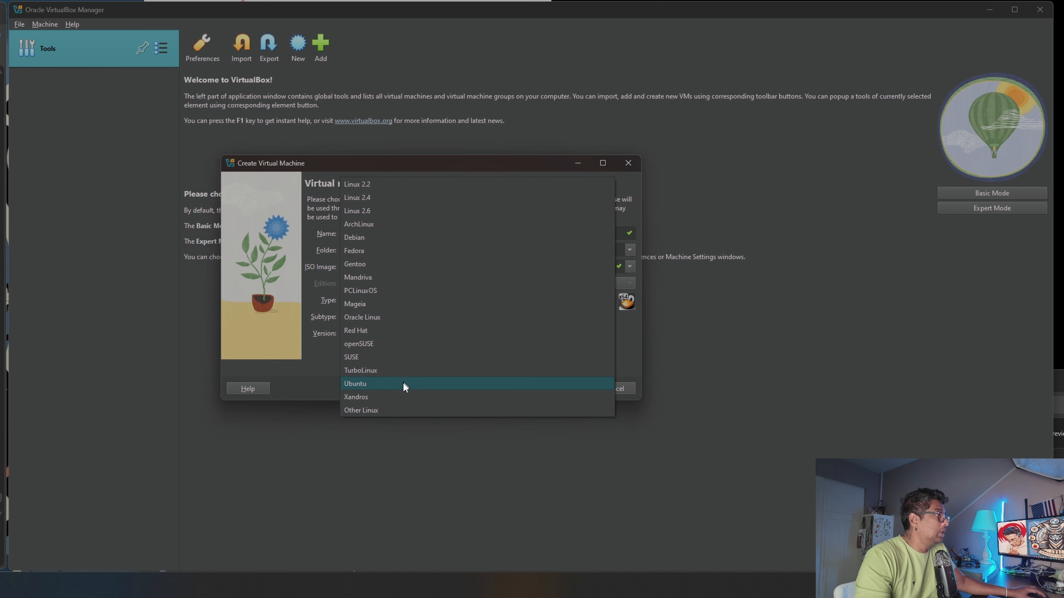
{"action": "left_click", "coordinate": [354, 384]}
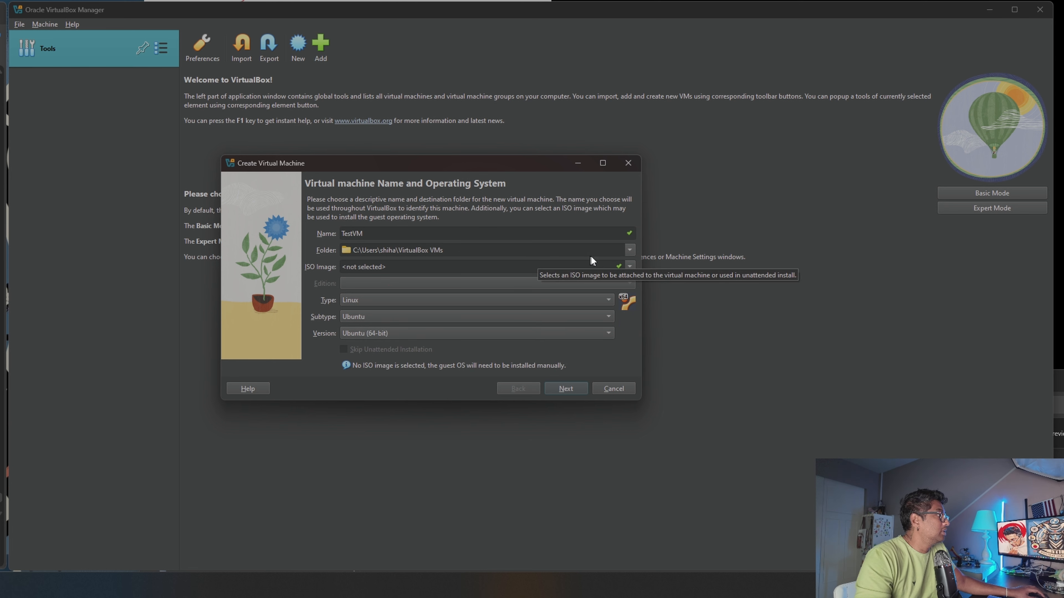
{"action": "left_click", "coordinate": [630, 267]}
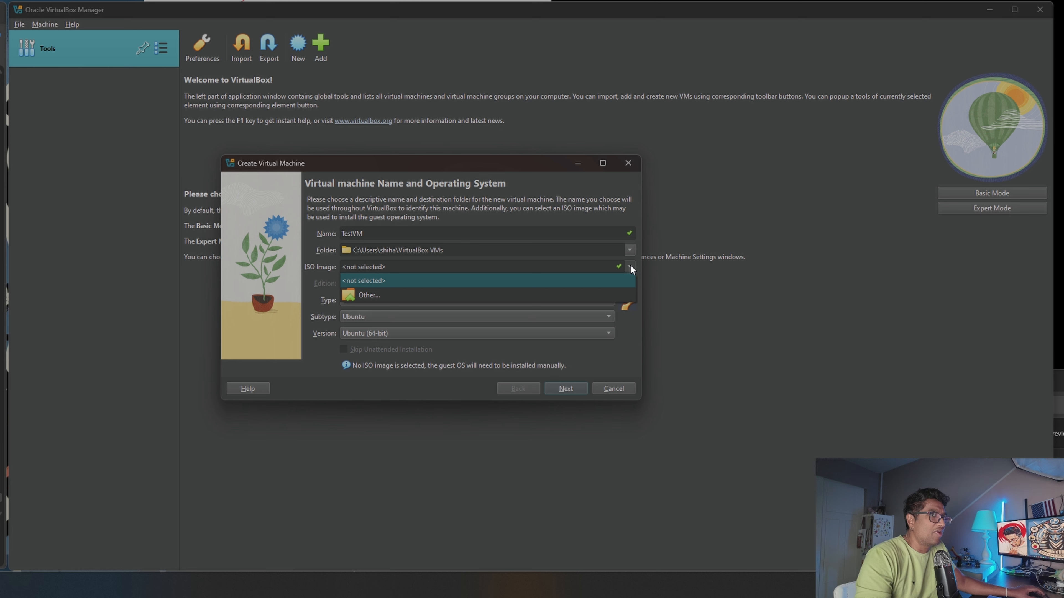
{"action": "left_click", "coordinate": [374, 294]}
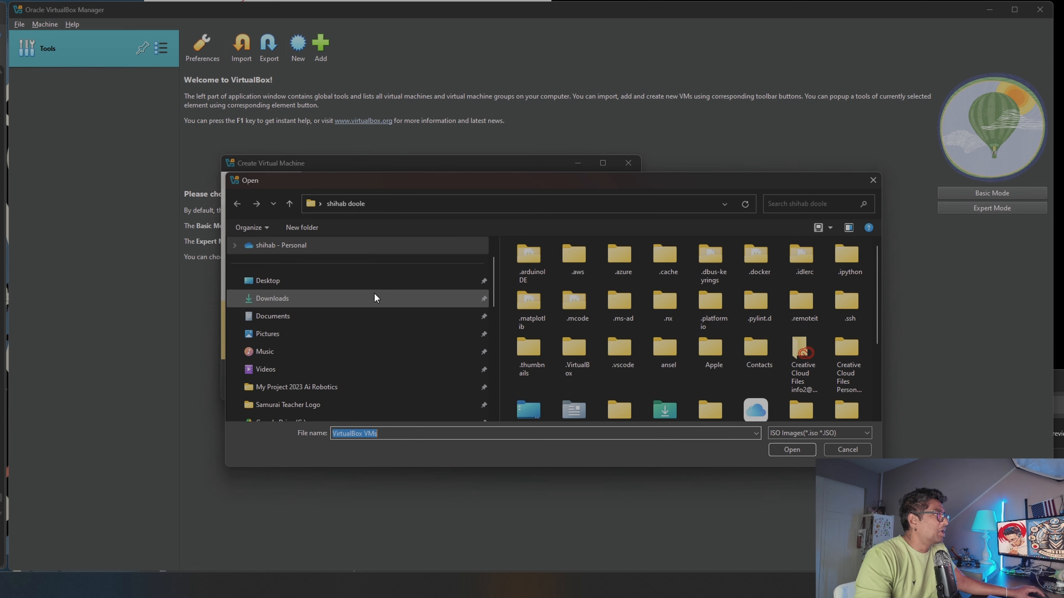
{"action": "left_click", "coordinate": [847, 451]}
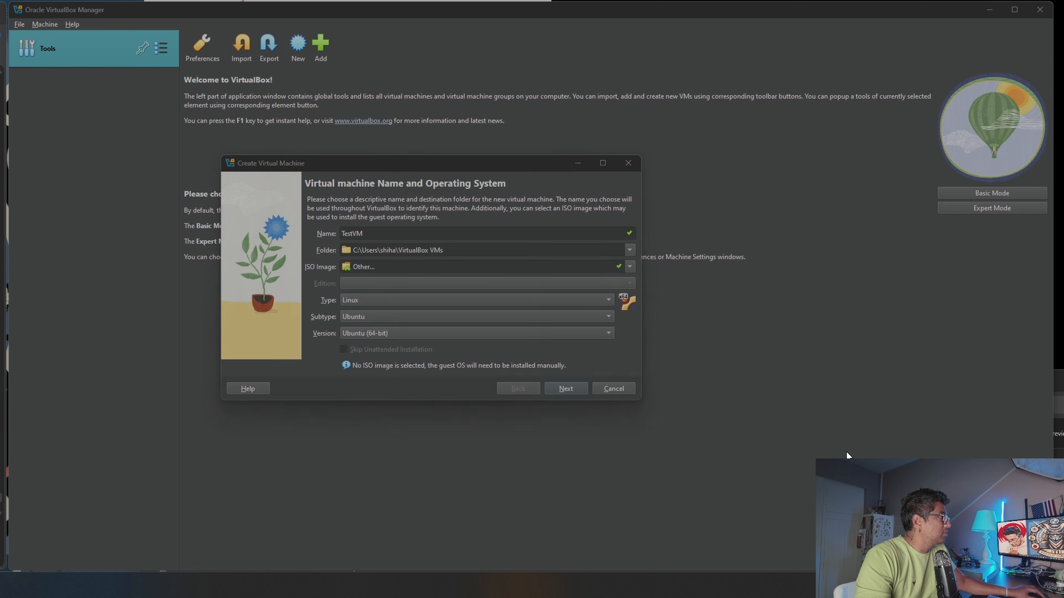
Continue to the hardware settings and give the machine 2000 MB of base memory and 2 processors
{"action": "left_click", "coordinate": [569, 388]}
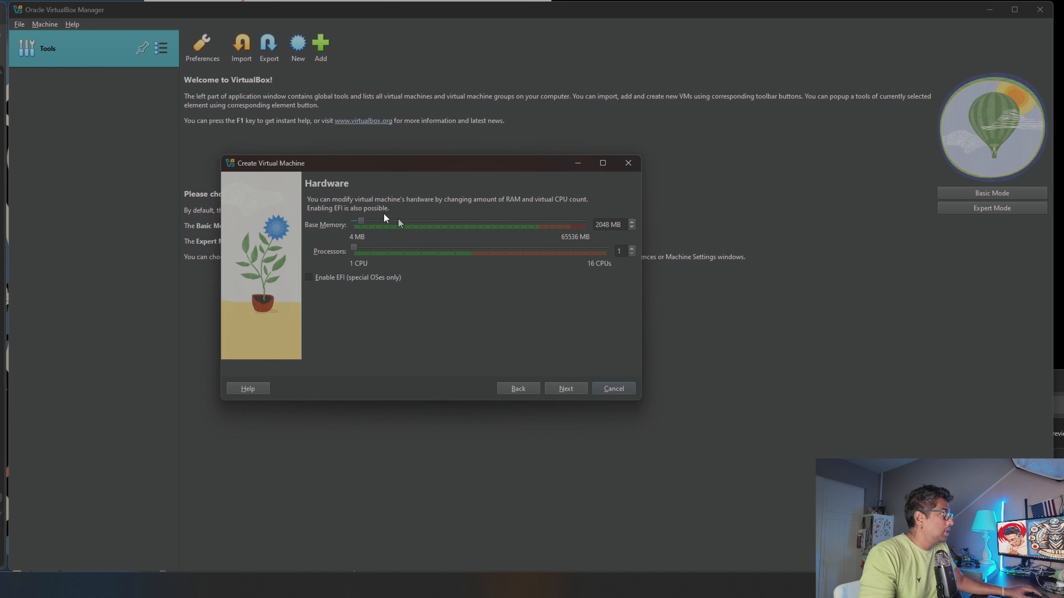
{"action": "left_click_drag", "start_coordinate": [361, 221], "coordinate": [333, 230]}
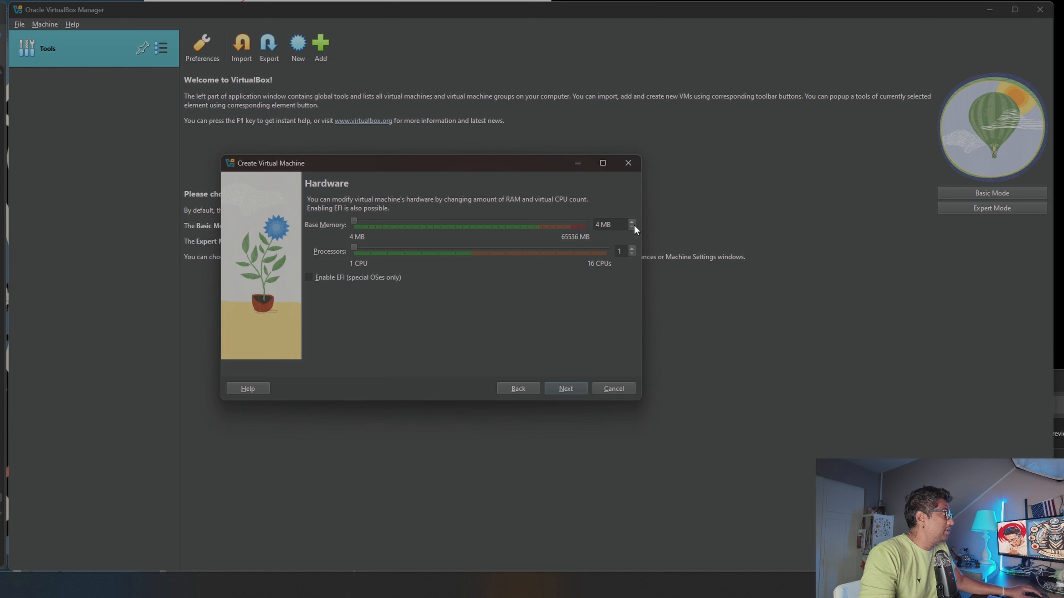
{"action": "left_click_drag", "start_coordinate": [610, 225], "coordinate": [531, 223]}
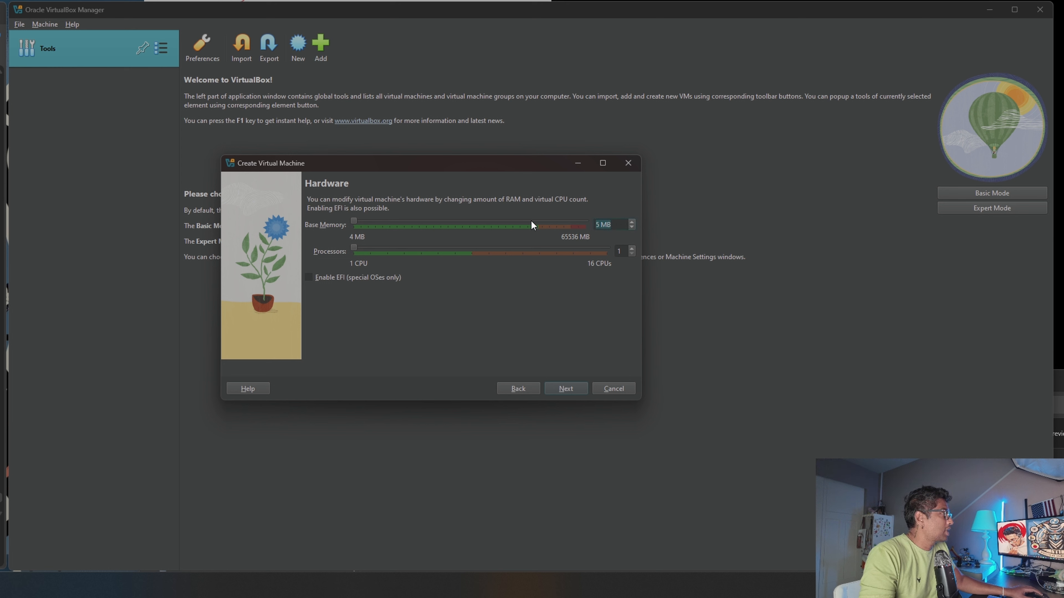
{"action": "type", "text": "2000"}
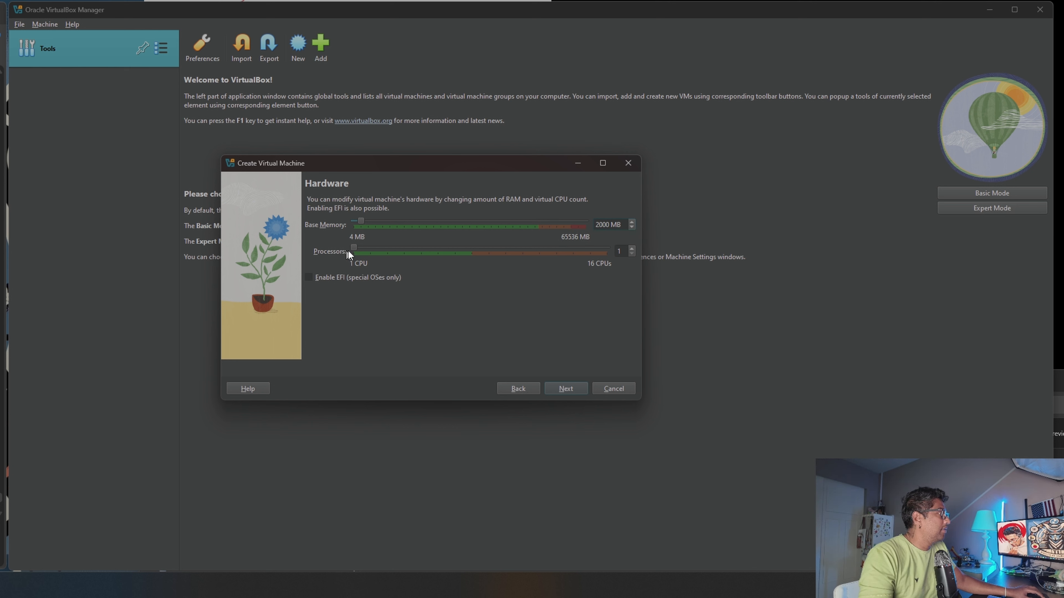
{"action": "left_click", "coordinate": [364, 251]}
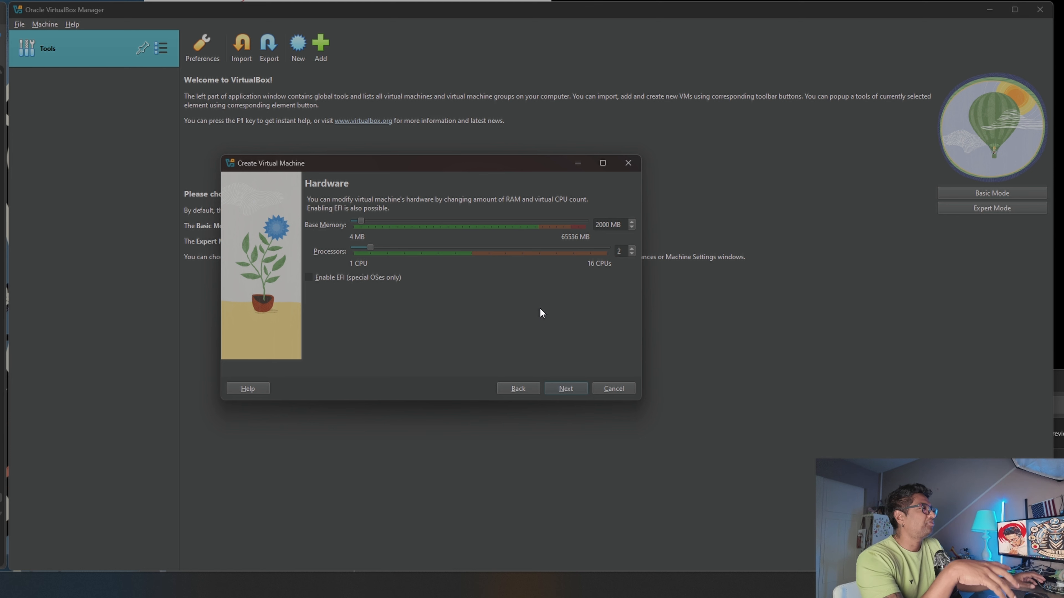
Accept a new 25.00 GB virtual hard disk without pre-allocation and finish creating the TestVM machine
{"action": "left_click", "coordinate": [563, 387]}
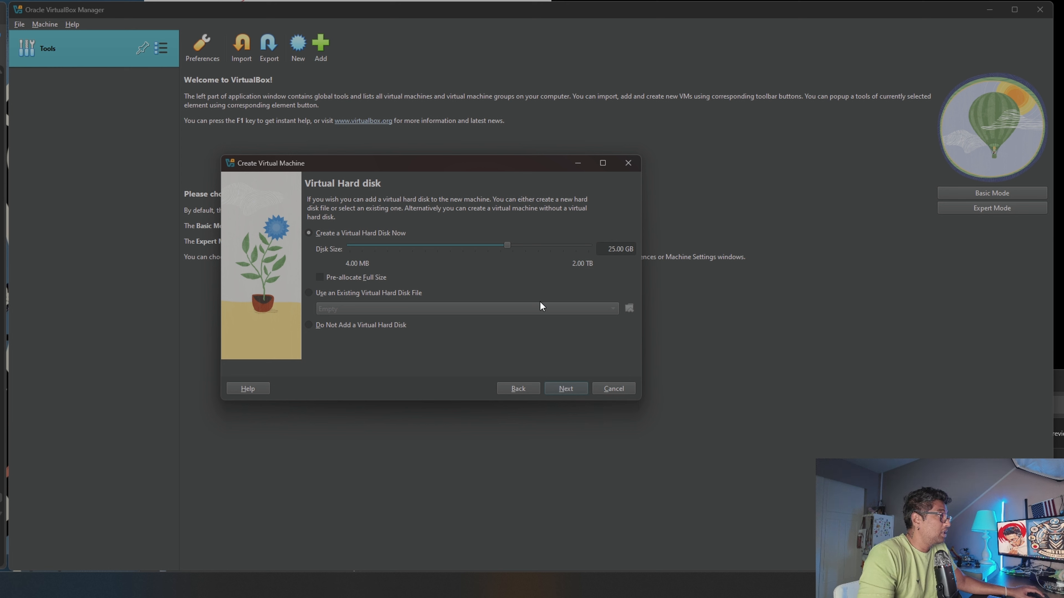
{"action": "left_click", "coordinate": [572, 389]}
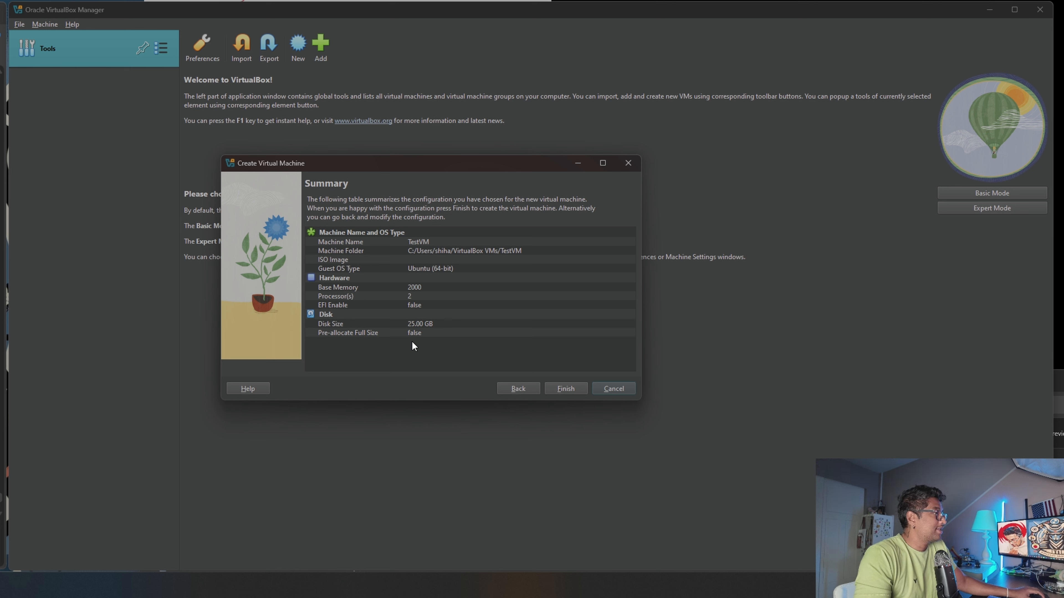
{"action": "left_click", "coordinate": [571, 387]}
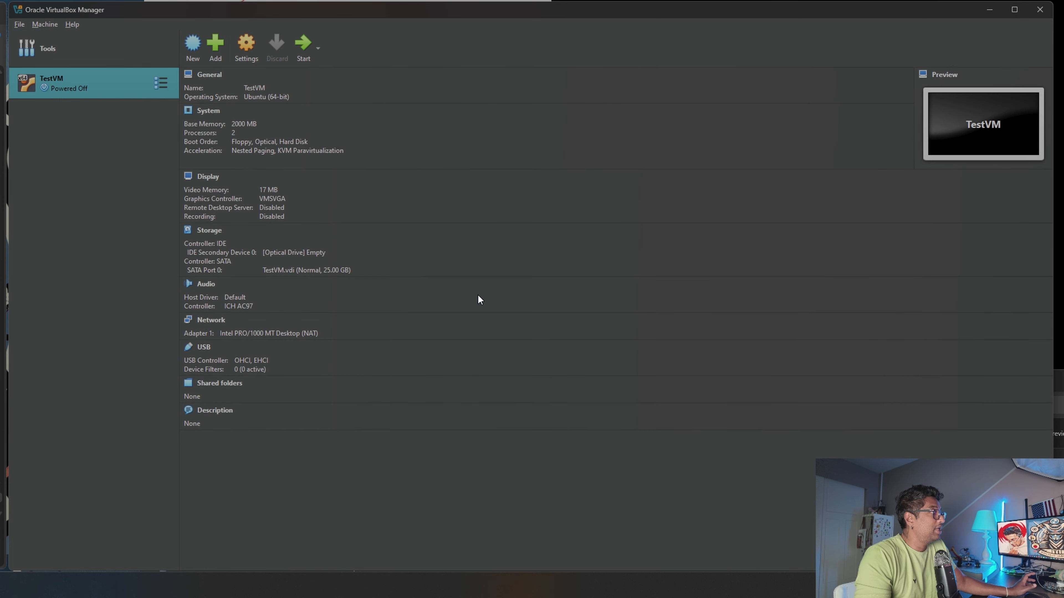
Start TestVM, bring its window fully into view, dismiss the boot failure dialog without mounting a DVD, and enlarge the window
{"action": "left_click", "coordinate": [303, 47]}
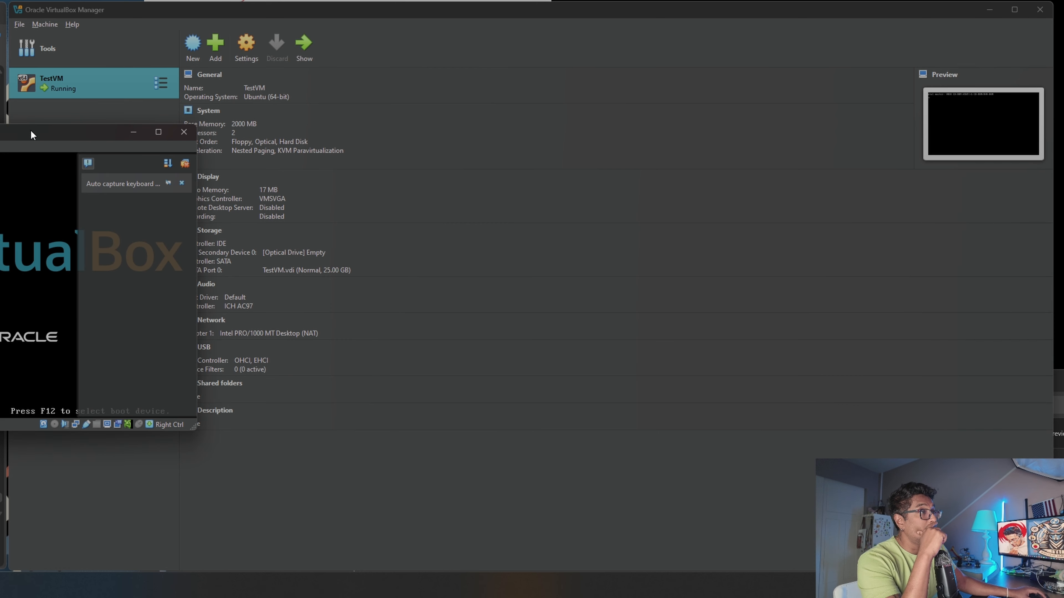
{"action": "left_click_drag", "start_coordinate": [31, 134], "coordinate": [386, 121]}
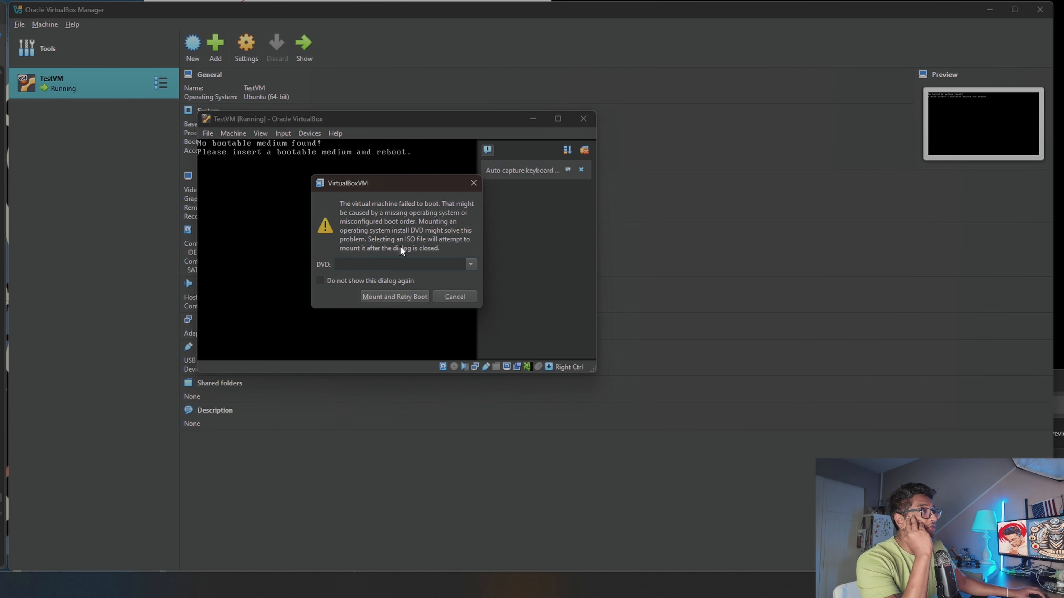
{"action": "left_click", "coordinate": [476, 182]}
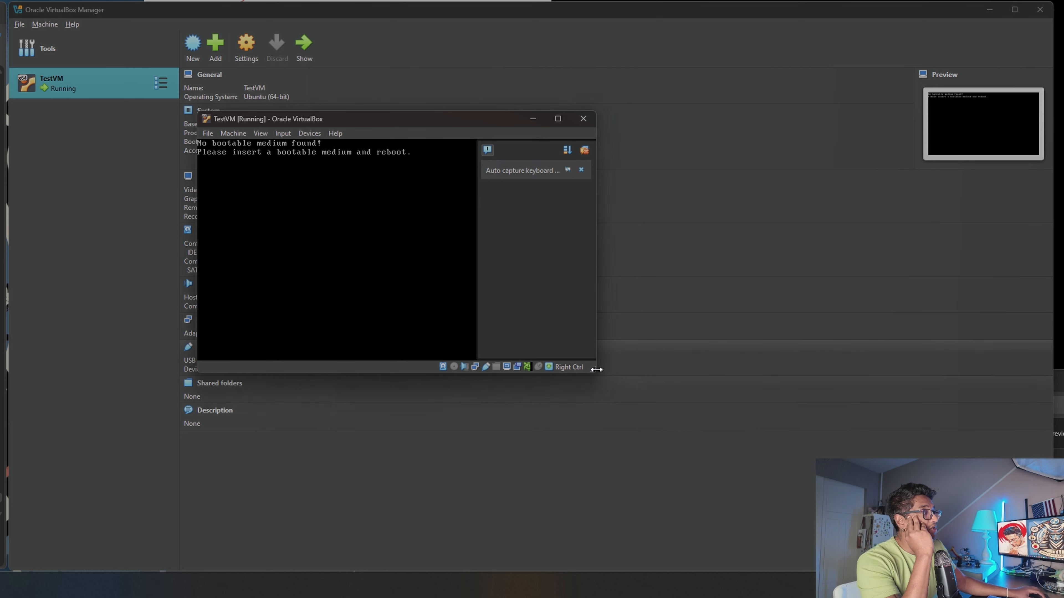
{"action": "left_click_drag", "start_coordinate": [593, 371], "coordinate": [753, 473]}
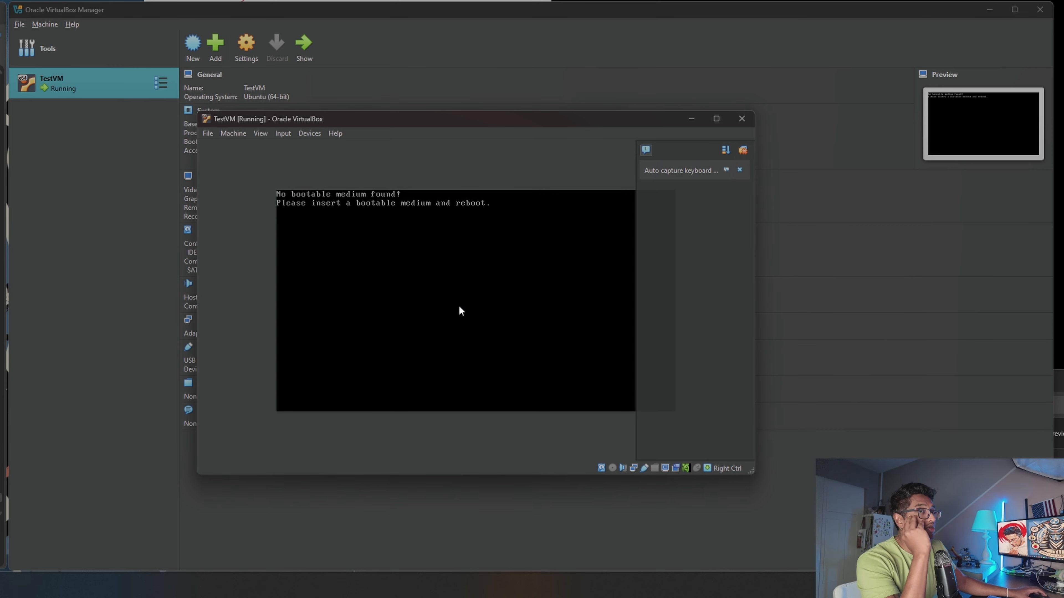